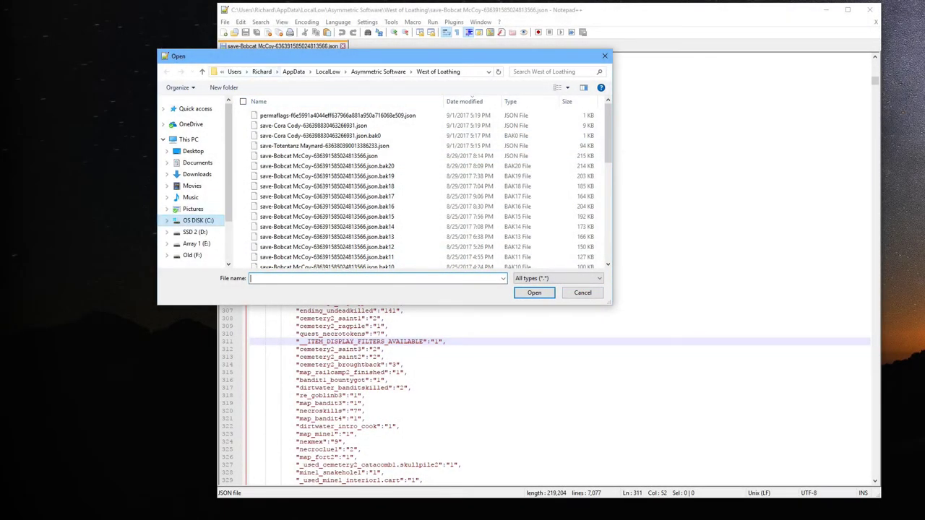
- Browse from the C: drive through Users and the user's profile folder to the AppData folder
click(198, 221)
scroll(289, 217, down, 2)
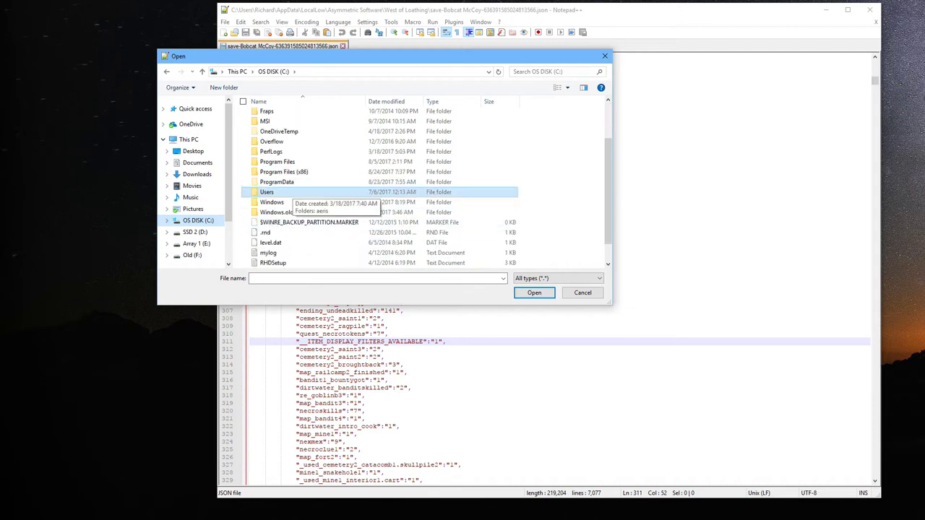
double_click(289, 185)
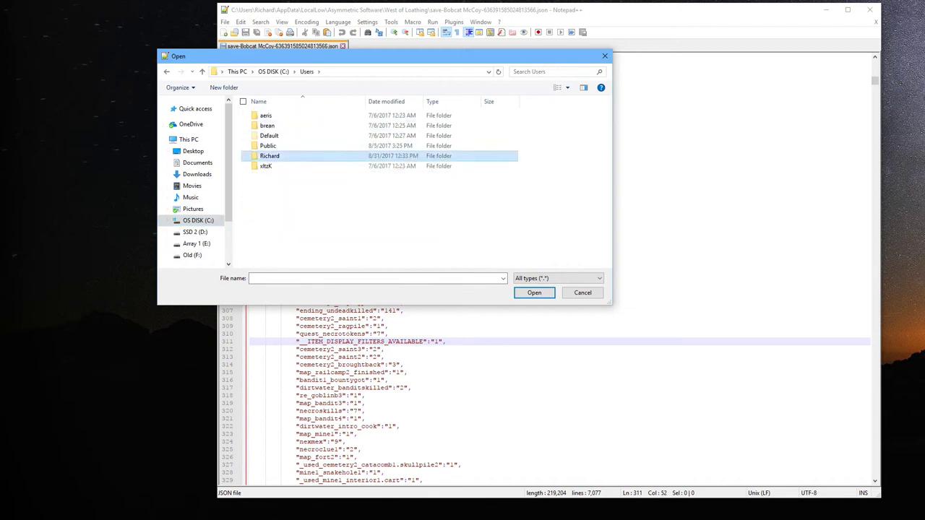
double_click(289, 155)
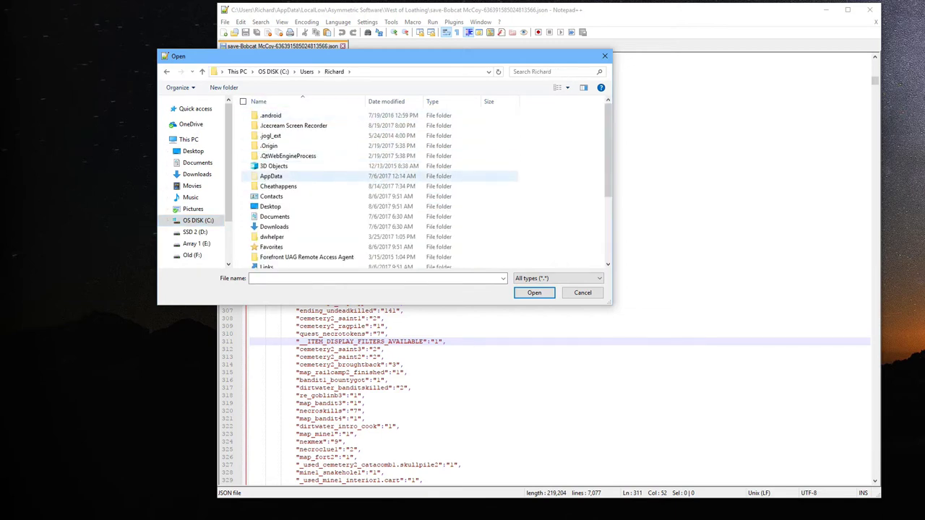
click(427, 72)
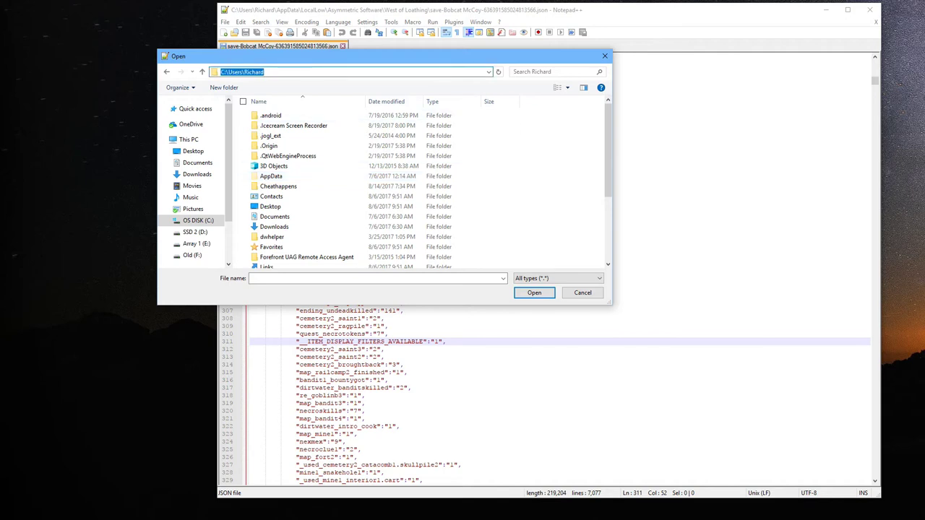
key(End)
text(\)
text(appdata\)
key(Return)
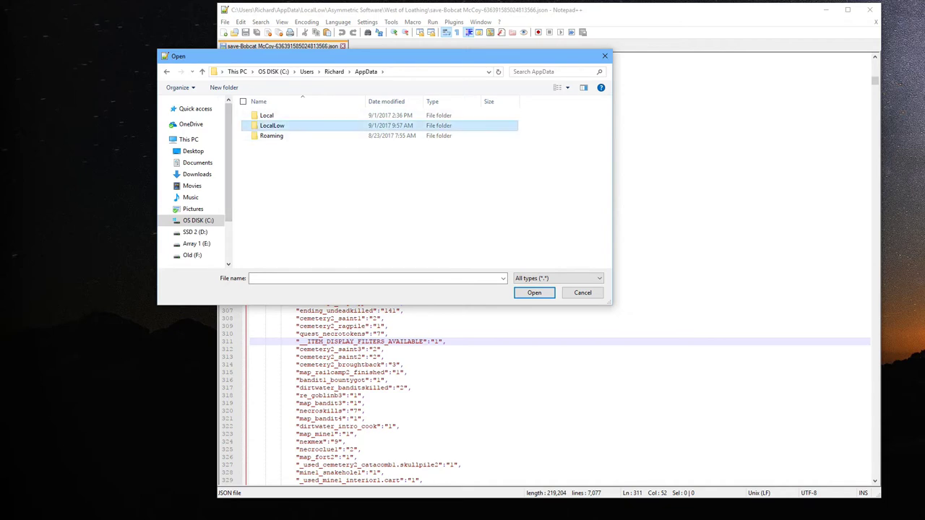
- Open the save-Cora Cody JSON file from LocalLow\Asymmetric Software\West of Loathing
double_click(273, 126)
double_click(287, 136)
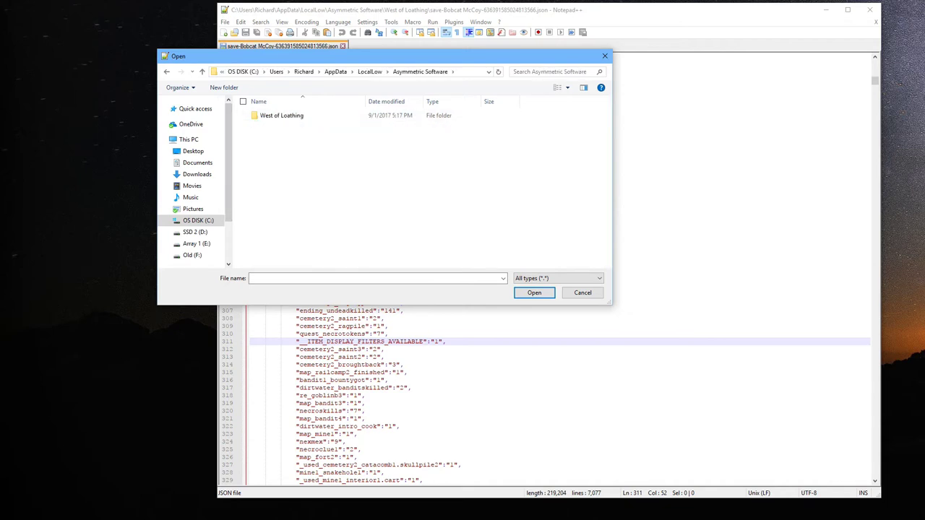
double_click(282, 115)
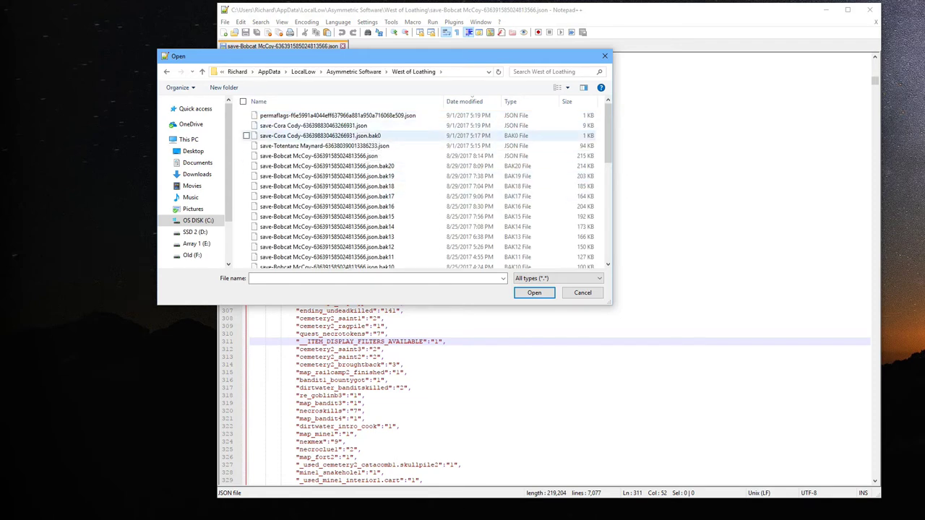
double_click(318, 126)
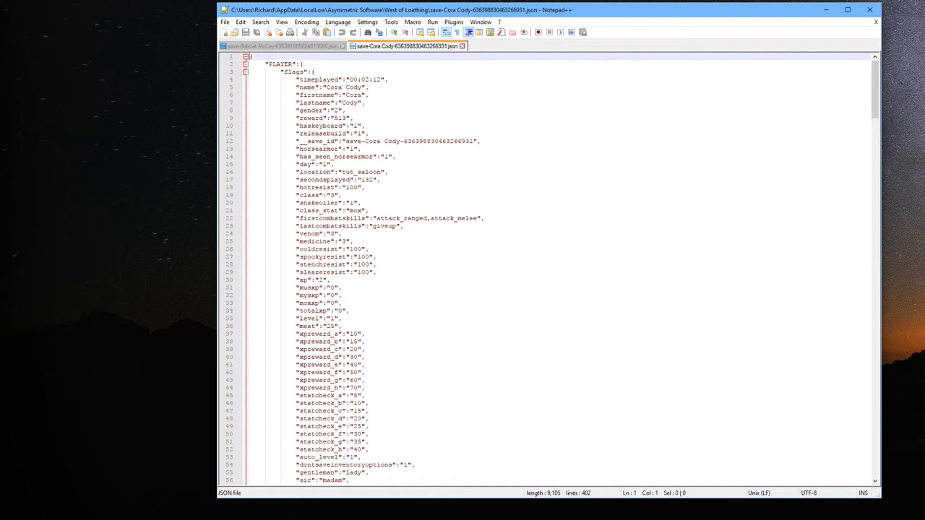
- Set the player's meat to 9025 and xp to 32 in the Cora Cody save's flags
click(329, 326)
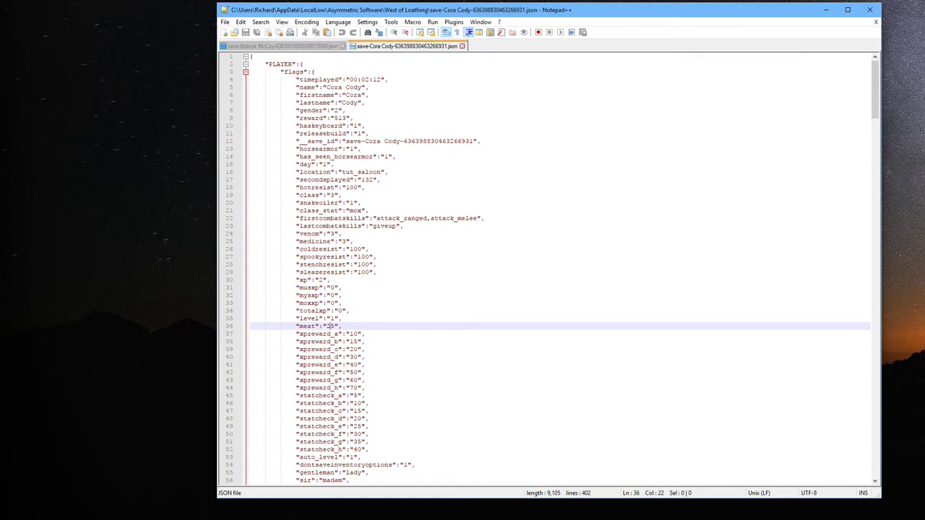
text(90)
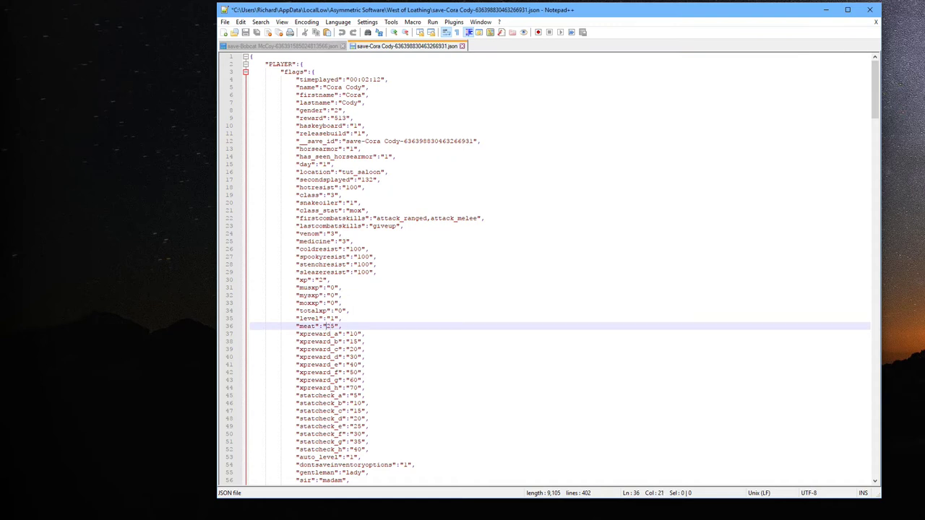
key(Up)
key(Up)
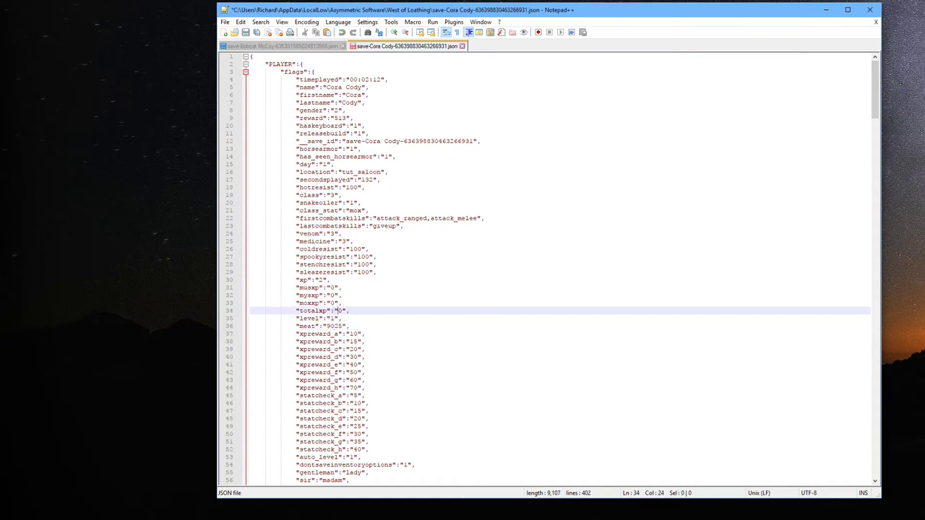
key(Up)
key(Up)
key(Up)
key(Up)
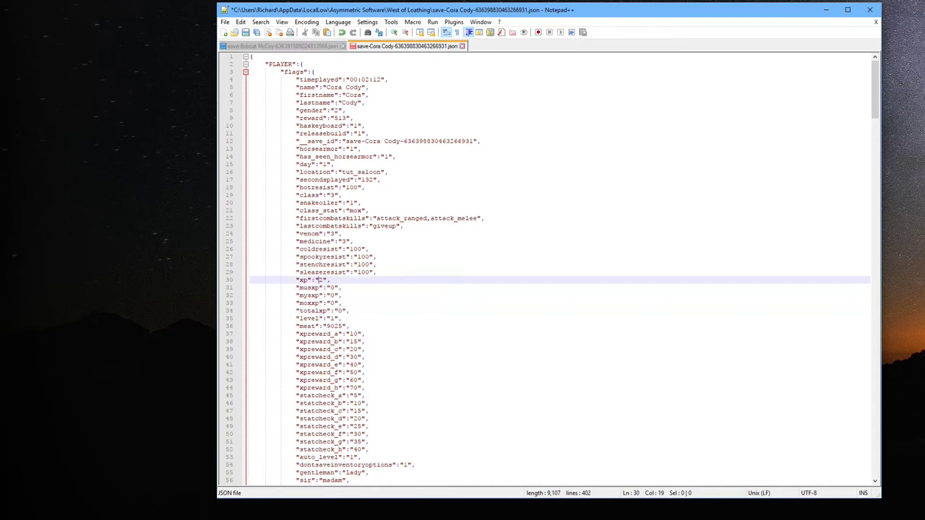
text(3)
- Set the floppy derby's moxie enchantment to 100 in the items section
scroll(557, 268, down, 20)
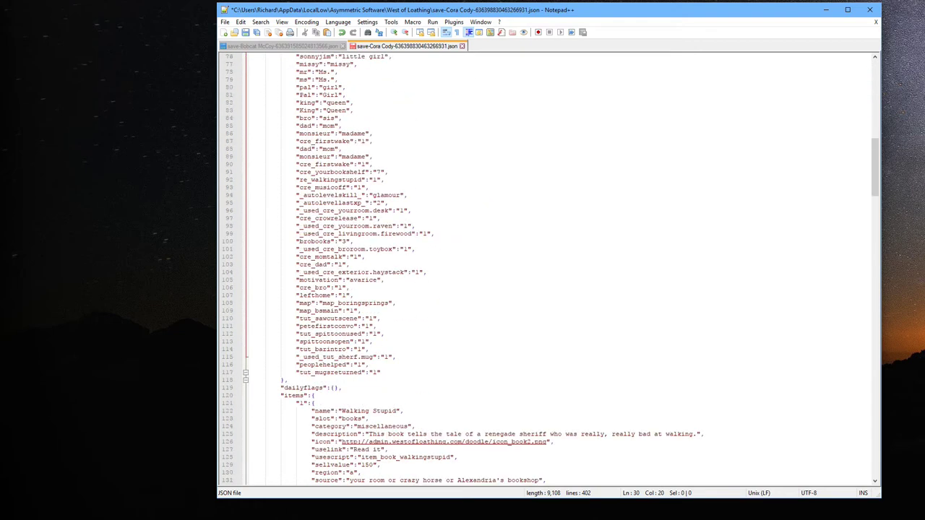
scroll(557, 268, down, 6)
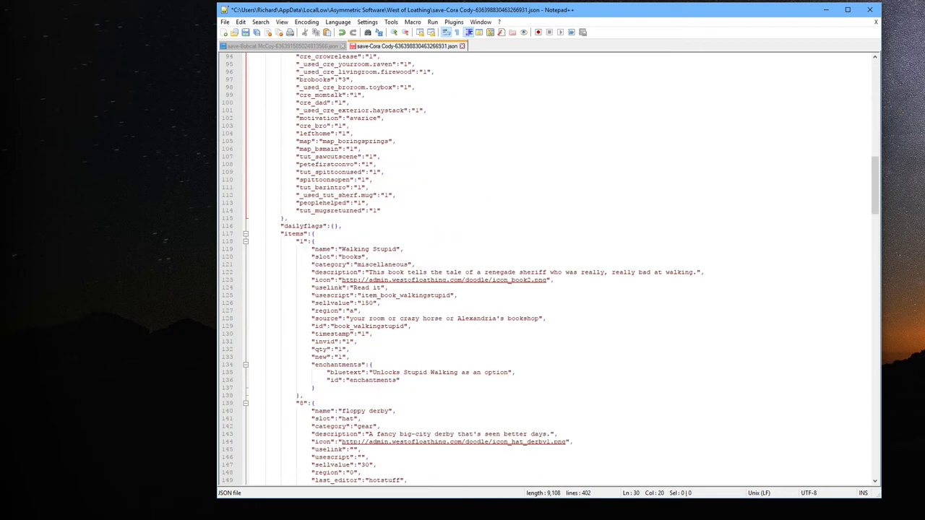
scroll(549, 267, up, 3)
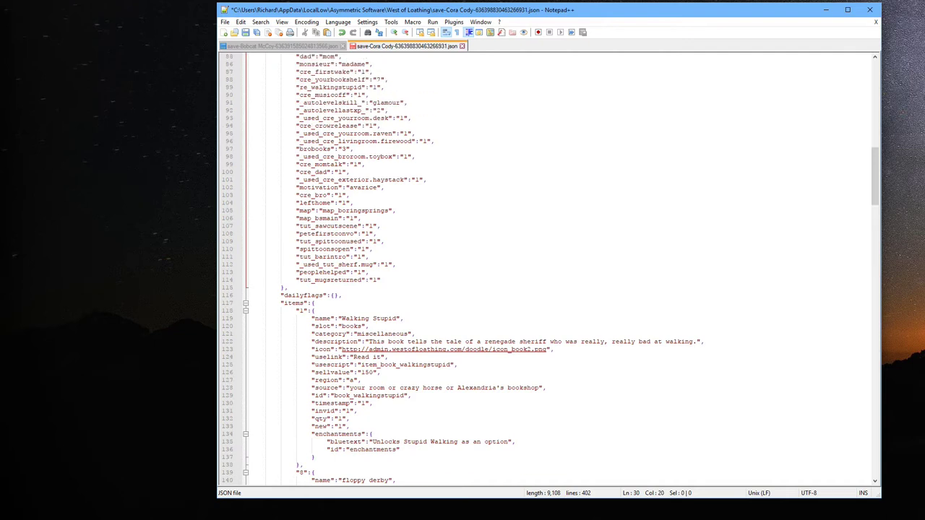
click(331, 295)
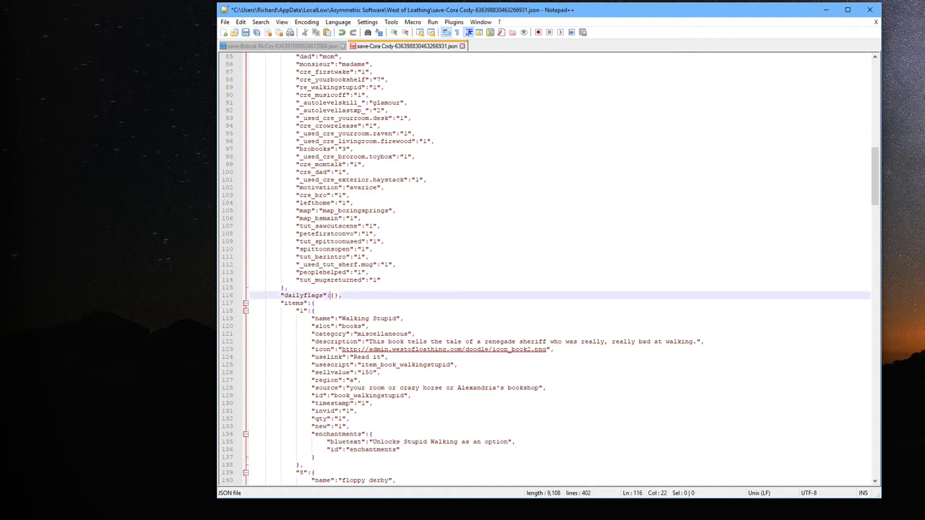
scroll(560, 269, down, 12)
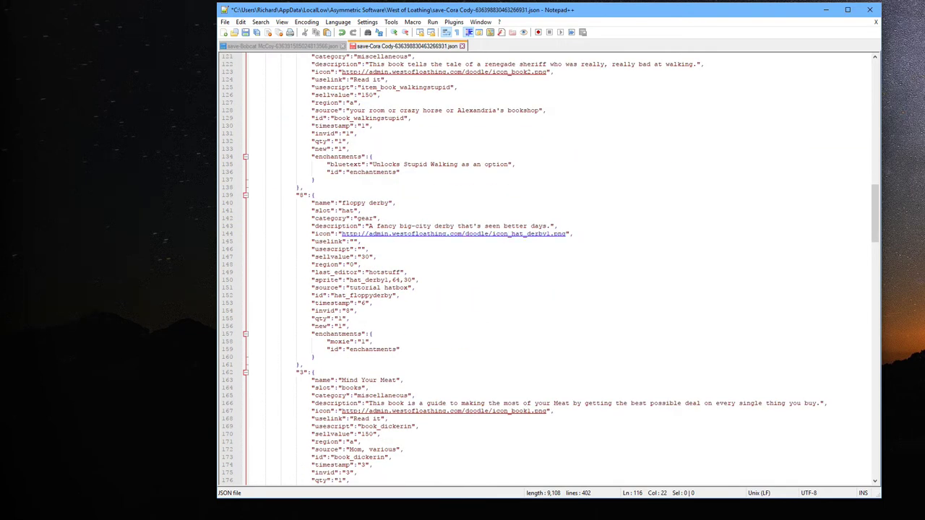
click(365, 342)
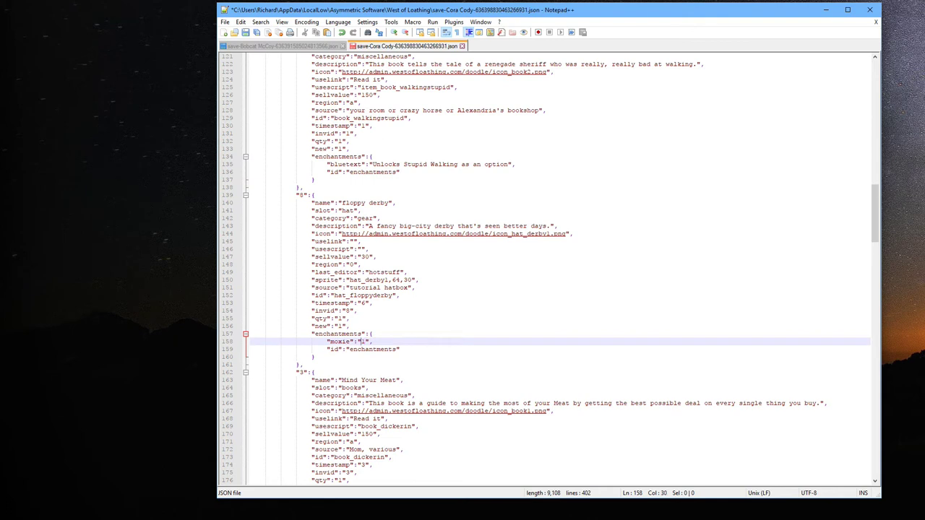
text(00)
- Set the quantity of the needle item to 55
scroll(561, 270, down, 11)
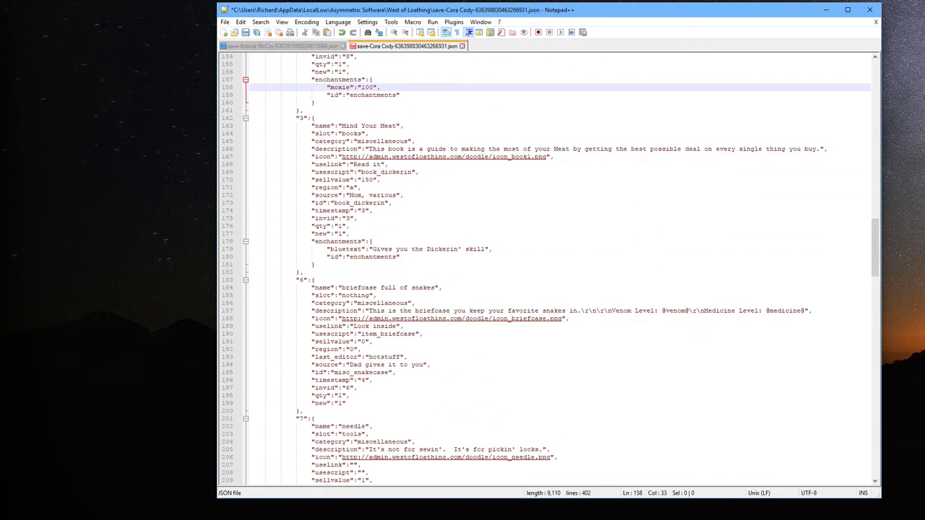
scroll(552, 268, down, 3)
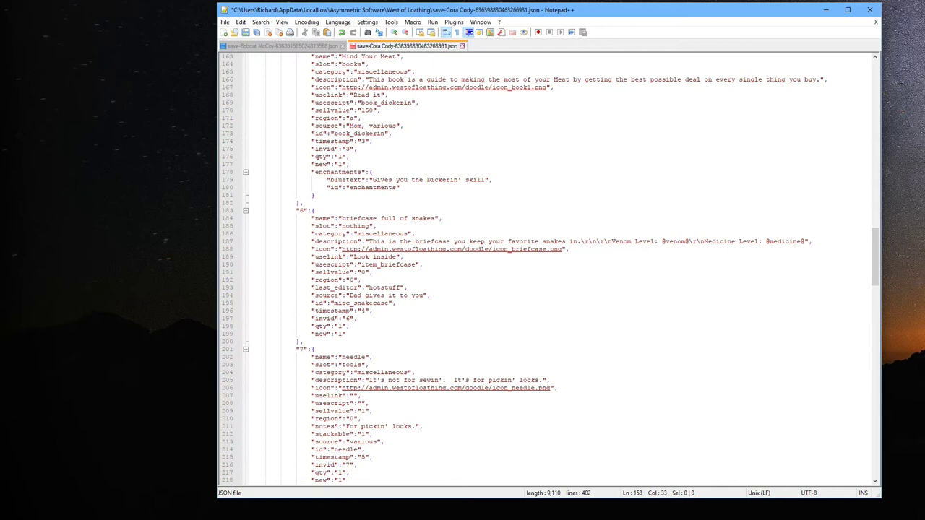
scroll(549, 267, down, 4)
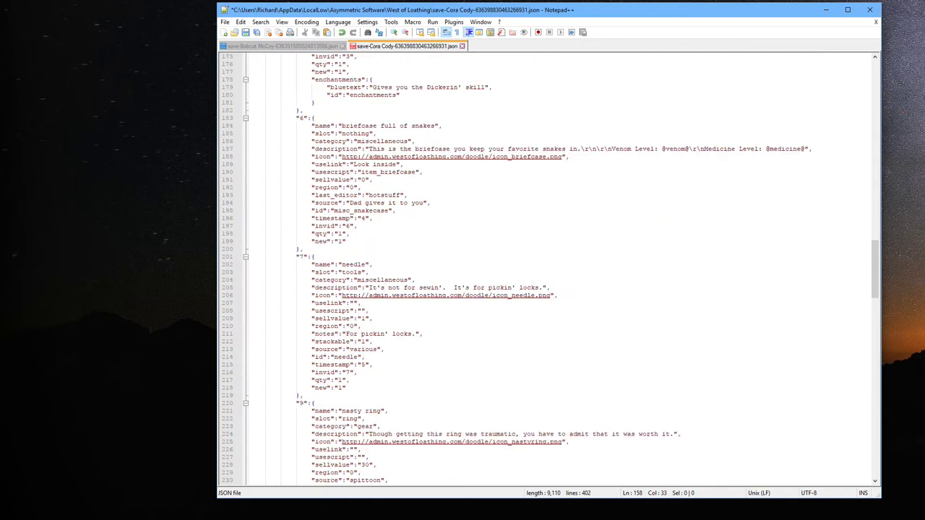
click(340, 380)
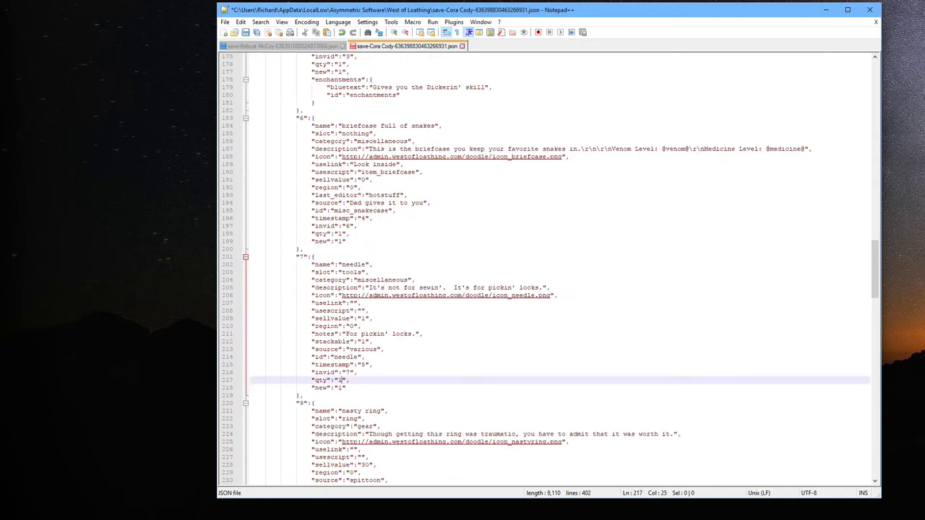
key(BackSpace)
text(55)
- Set the nasty ring's muscle, mysticality and moxie enchantments to 551 each
scroll(561, 269, down, 6)
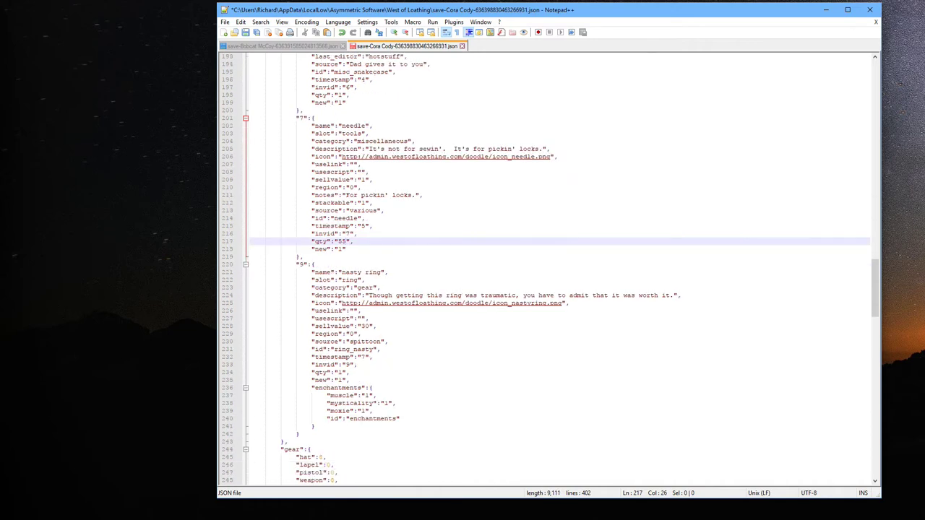
click(365, 396)
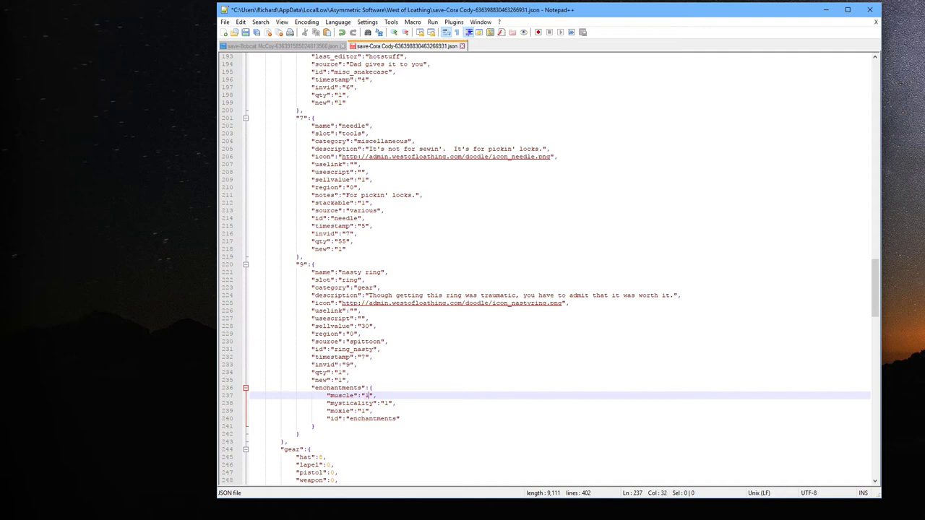
text(55)
click(387, 404)
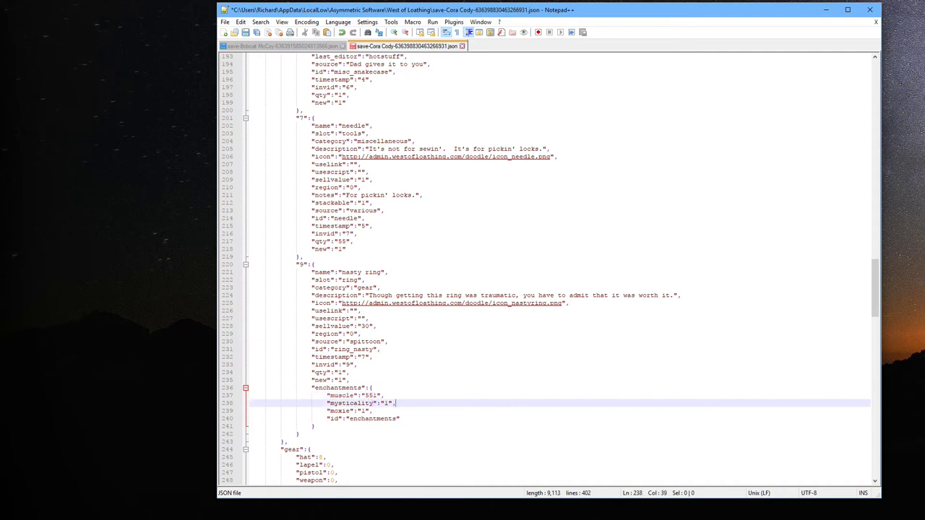
text(55)
key(Down)
text(55)
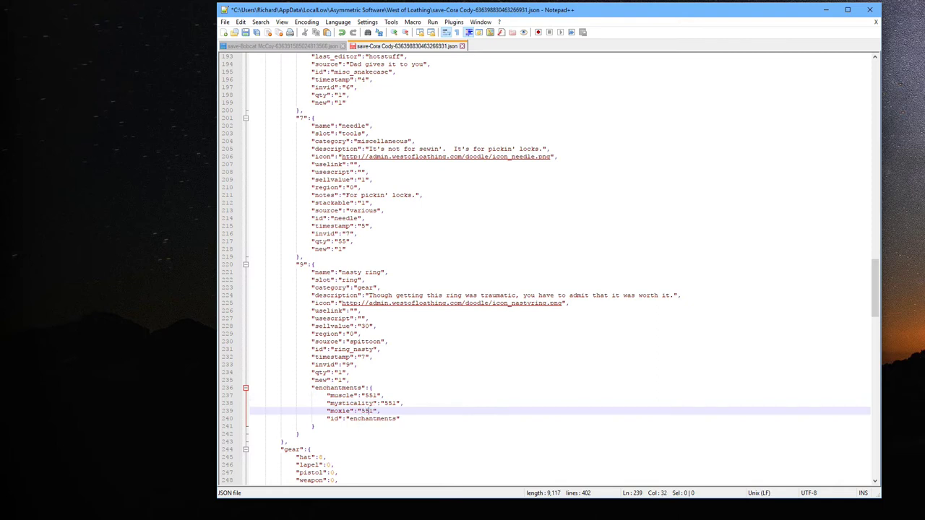
- In the Bobcat McCoy save, copy the enchantment lines of Tony's tiger-striped boots, from maxap through speed
key(ctrl+Tab)
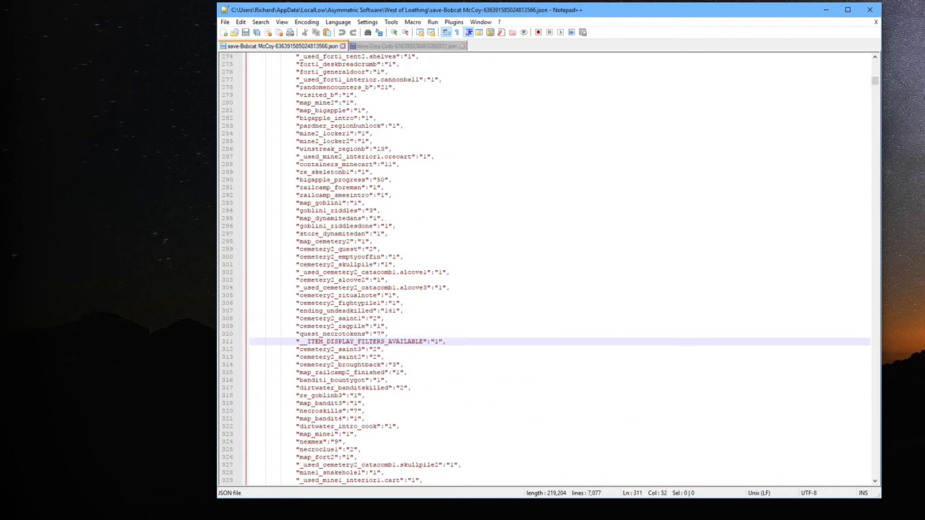
scroll(549, 268, down, 20)
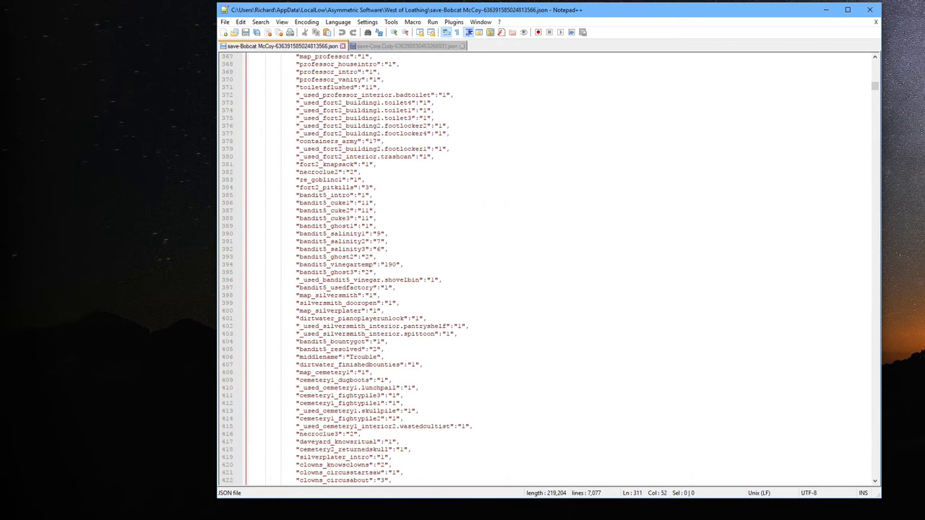
scroll(549, 267, down, 20)
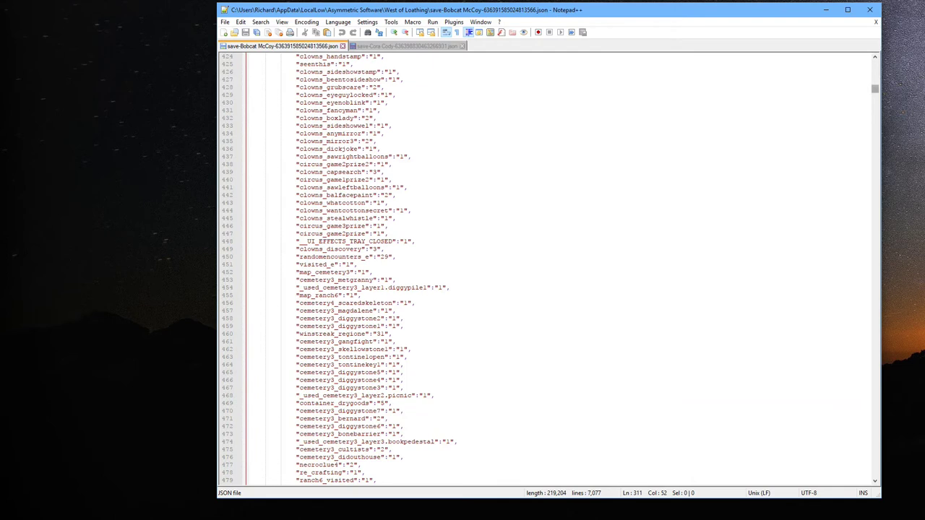
scroll(549, 268, down, 20)
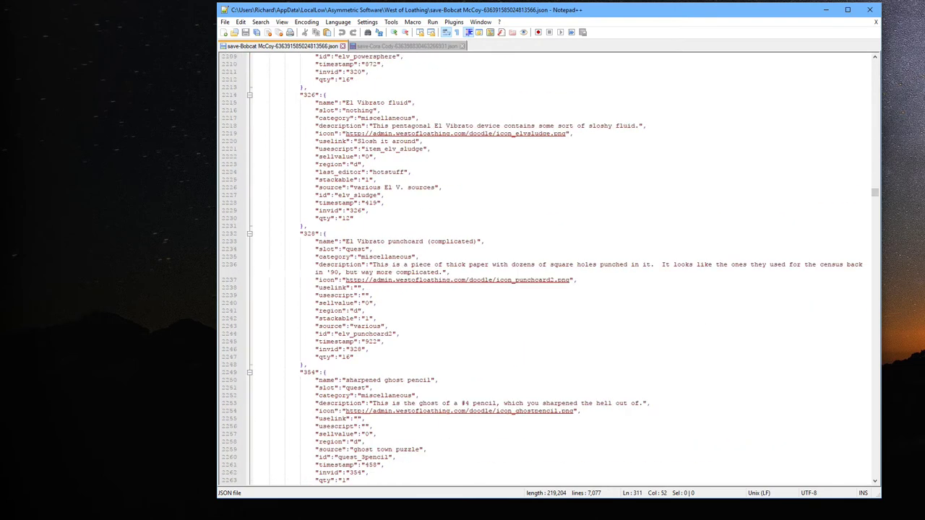
scroll(550, 267, down, 15)
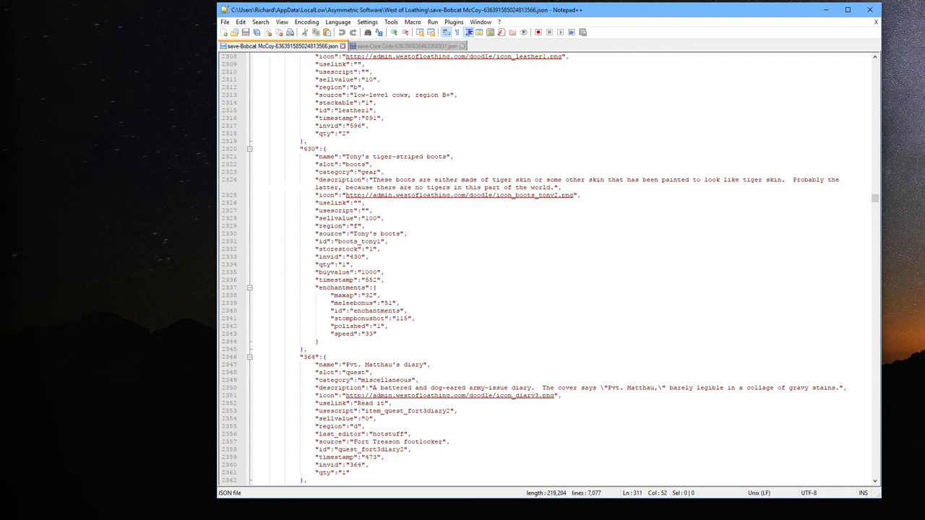
click(400, 303)
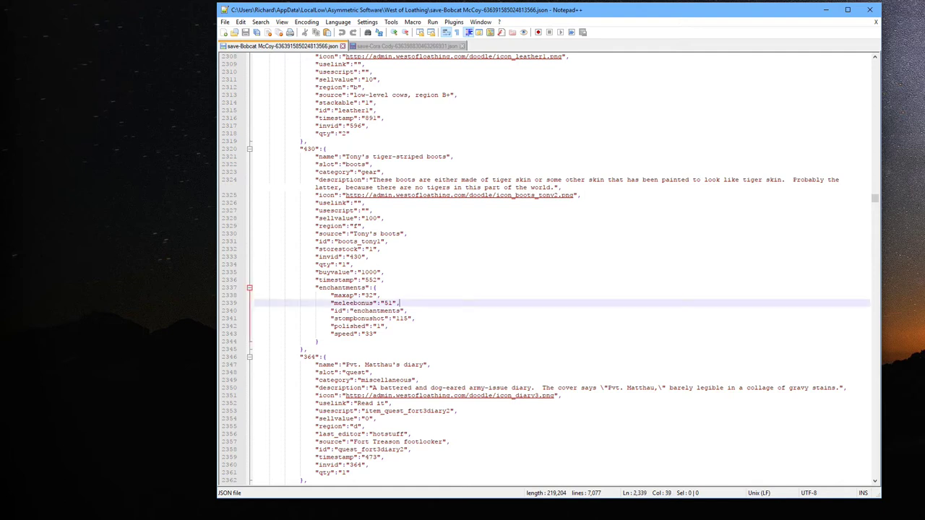
click(376, 334)
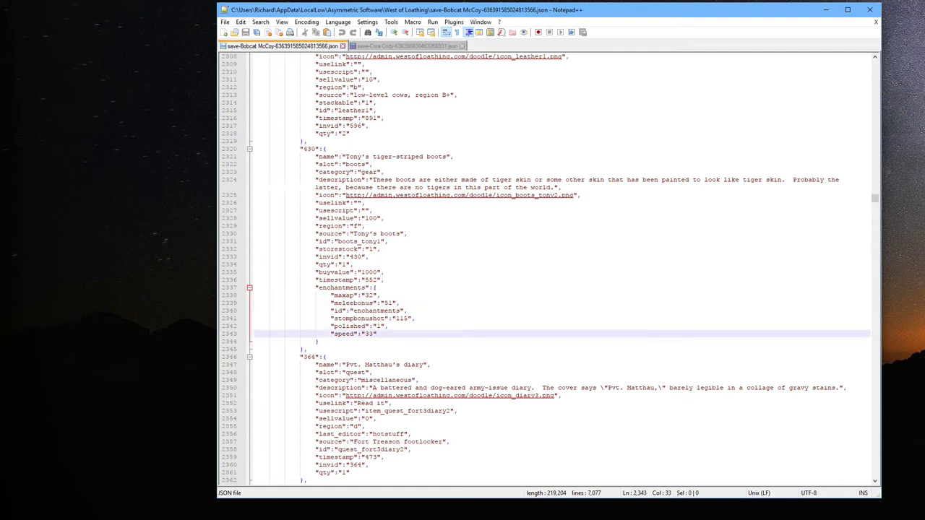
drag(377, 334, 330, 303)
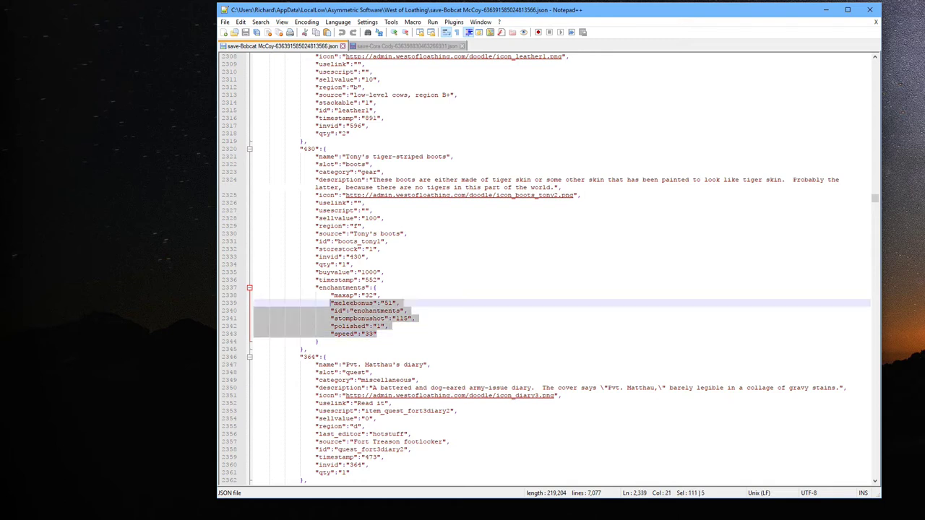
key(shift+Up)
key(shift+Home)
key(ctrl+c)
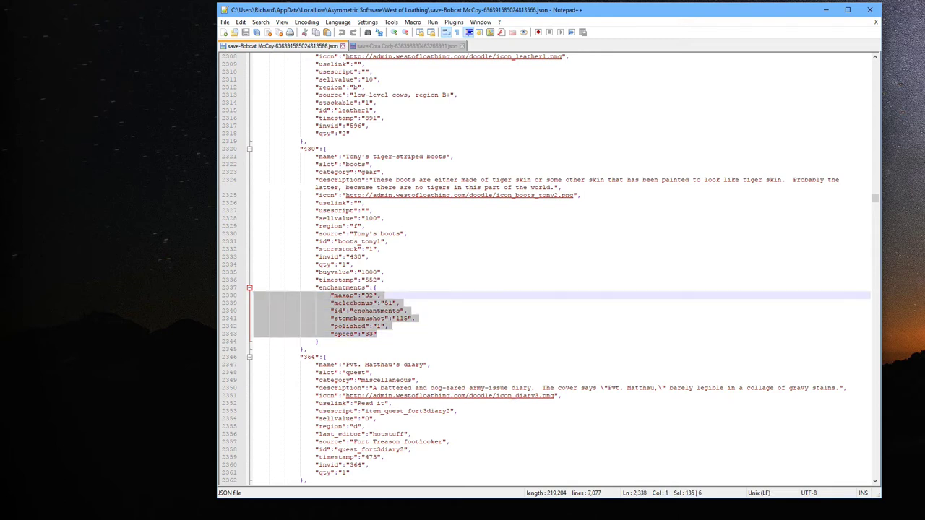
- In the Cora Cody save, paste the copied boots enchantment lines into the nasty ring's enchantments after the moxie entry
key(ctrl+Tab)
click(373, 387)
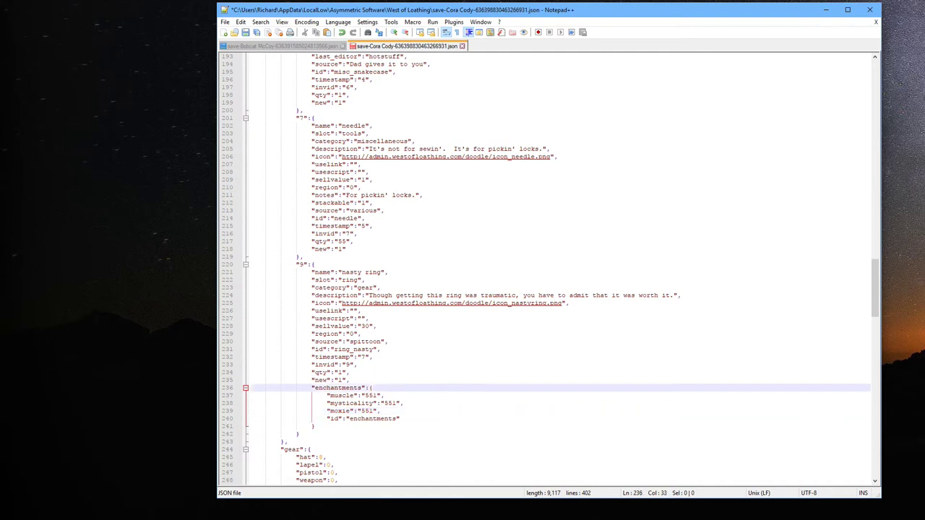
key(Down)
key(Down)
key(Down)
key(Return)
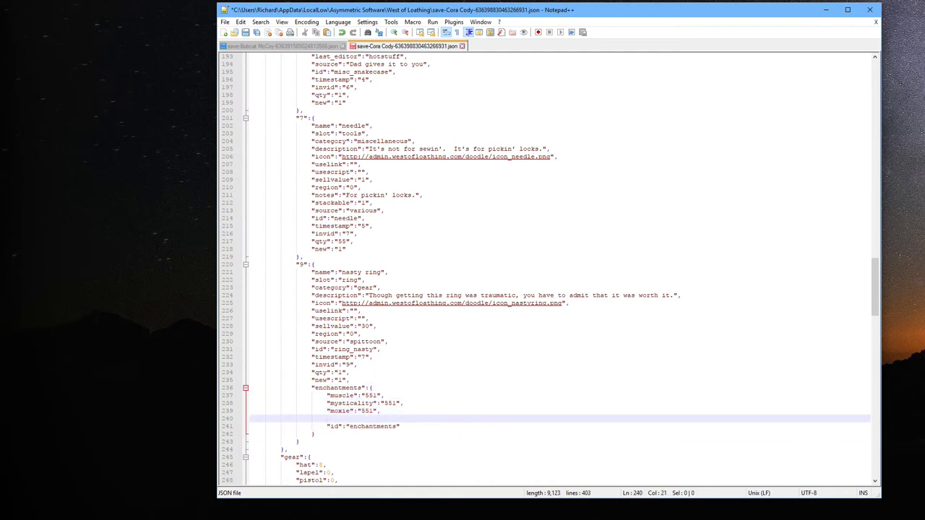
key(ctrl+v)
- Delete the stompbonushot entry from the nasty ring's enchantments
key(Up)
key(Up)
key(End)
key(shift+Home)
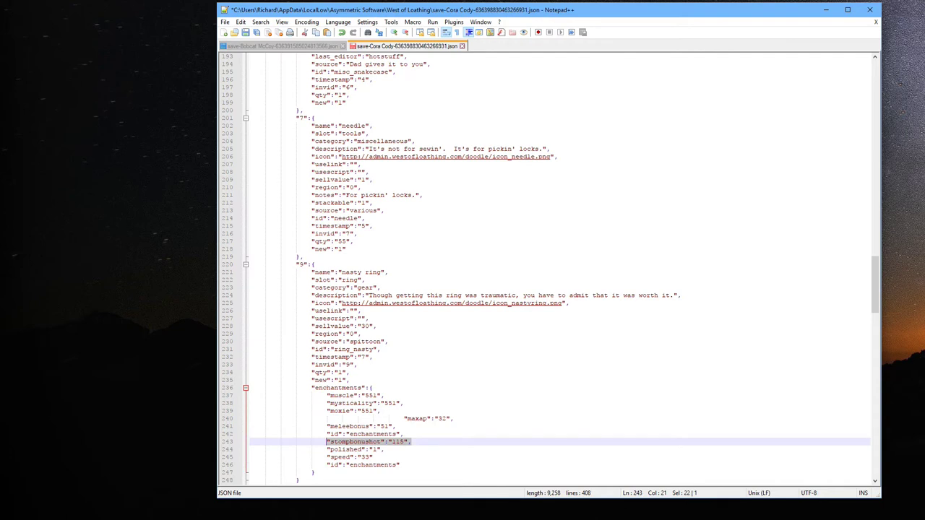
key(Delete)
key(Delete)
key(Delete)
key(Delete)
key(Delete)
key(Delete)
key(Delete)
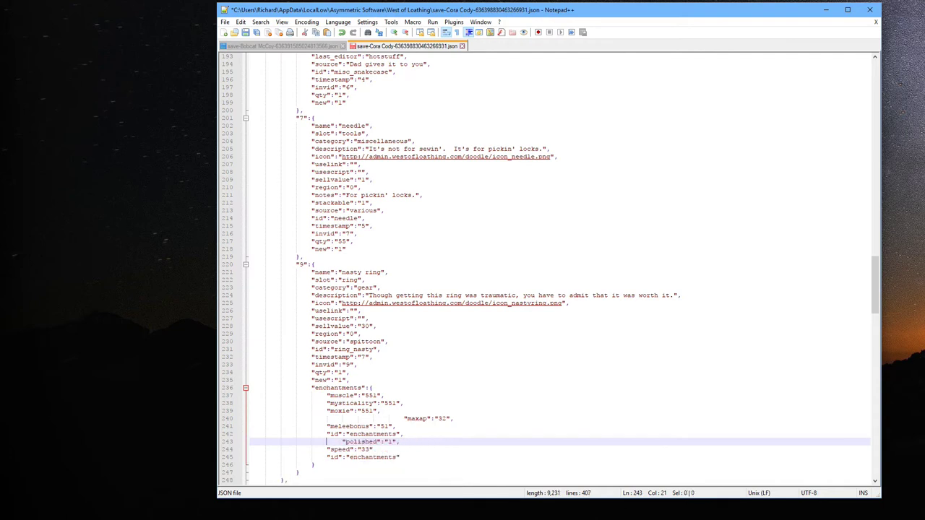
- Remove the duplicate id entry above the polished entry in the nasty ring's enchantments and fix the indentation there
key(Up)
key(shift+End)
key(Delete)
key(Delete)
key(Delete)
key(Delete)
key(Delete)
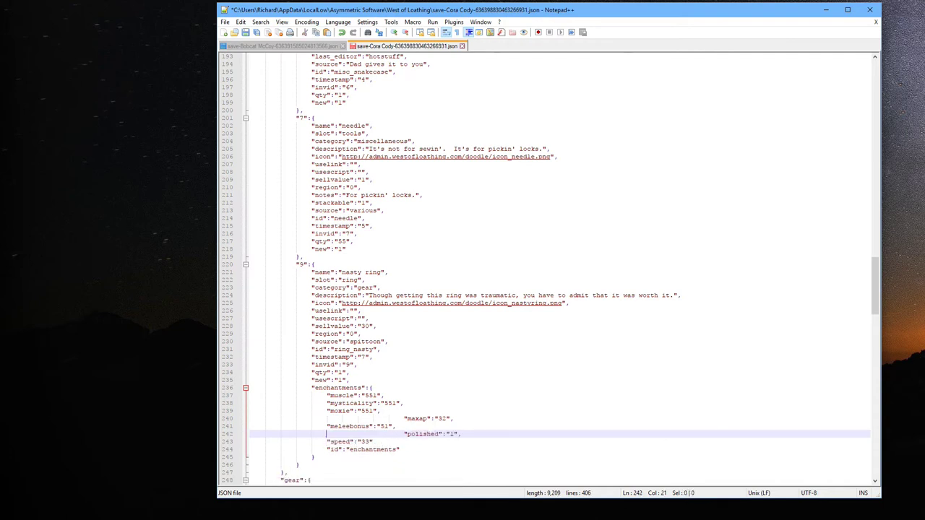
key(Delete)
key(Delete)
- Delete the polished entry from the nasty ring's enchantments and align the maxap line with the entries above it
key(shift+End)
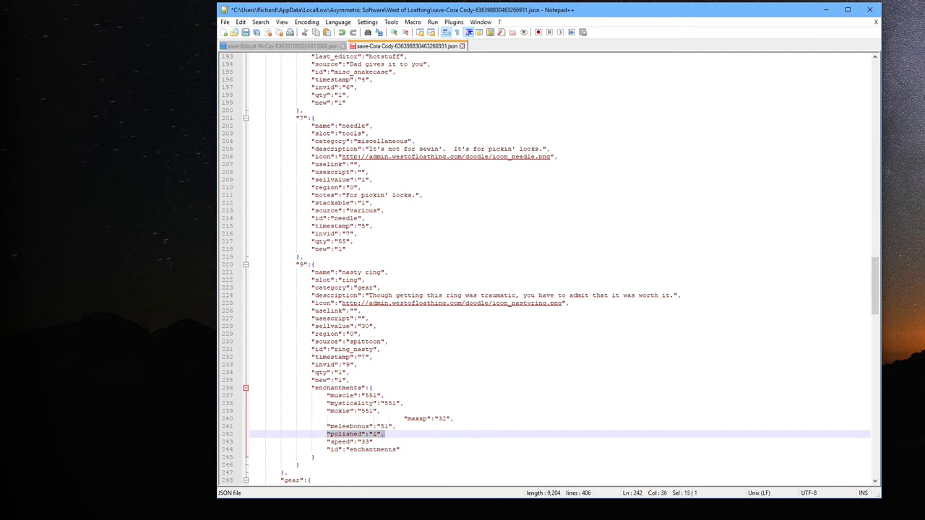
key(Delete)
key(Up)
key(Up)
key(Delete)
key(Delete)
key(Delete)
key(Delete)
key(Delete)
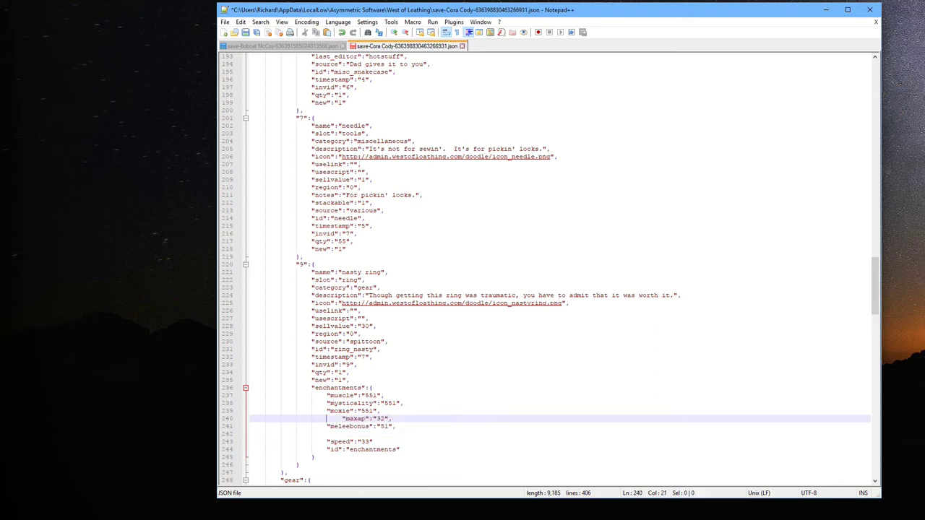
- Remove the blank line below meleebonus and align the speed entry with the other enchantments
key(Down)
key(Down)
key(Delete)
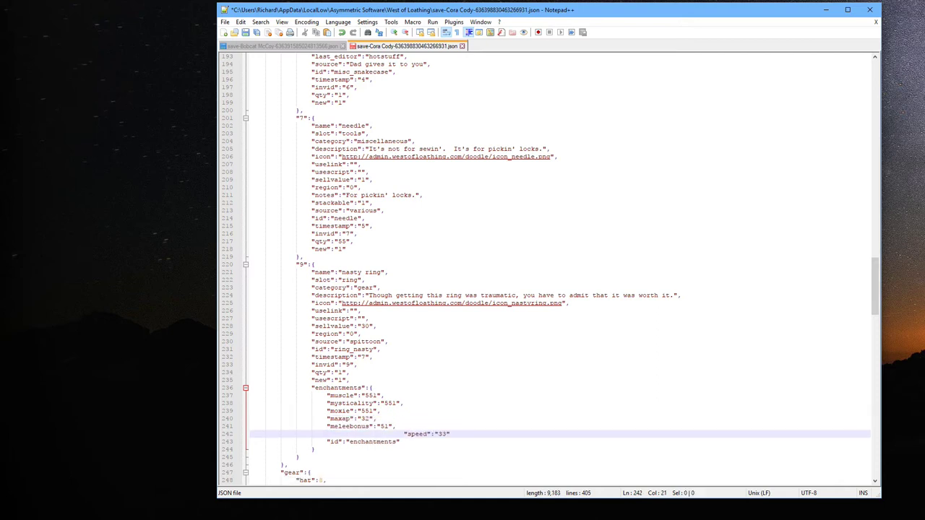
key(Delete)
key(Delete)
key(Delete)
key(Delete)
key(Delete)
- Delete the speed entry from the nasty ring's enchantments so the id entry directly follows meleebonus
key(ctrl+Tab)
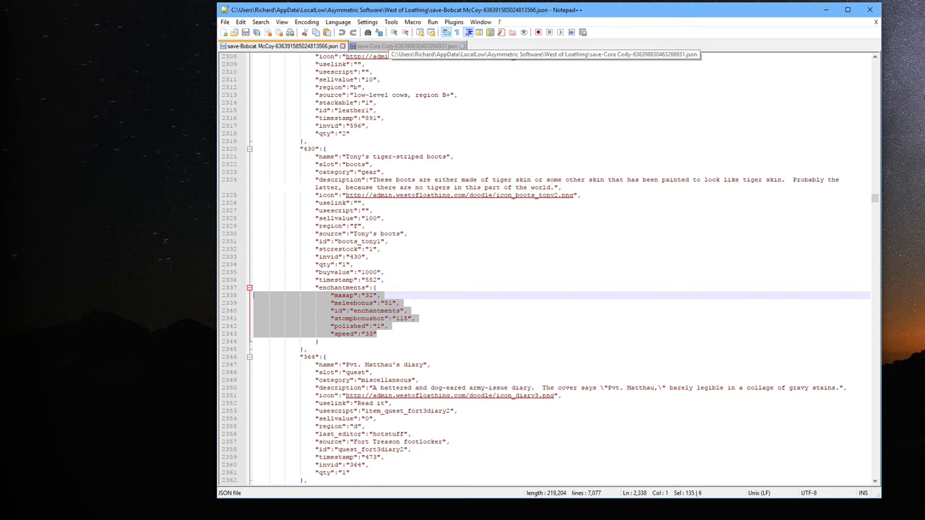
click(405, 45)
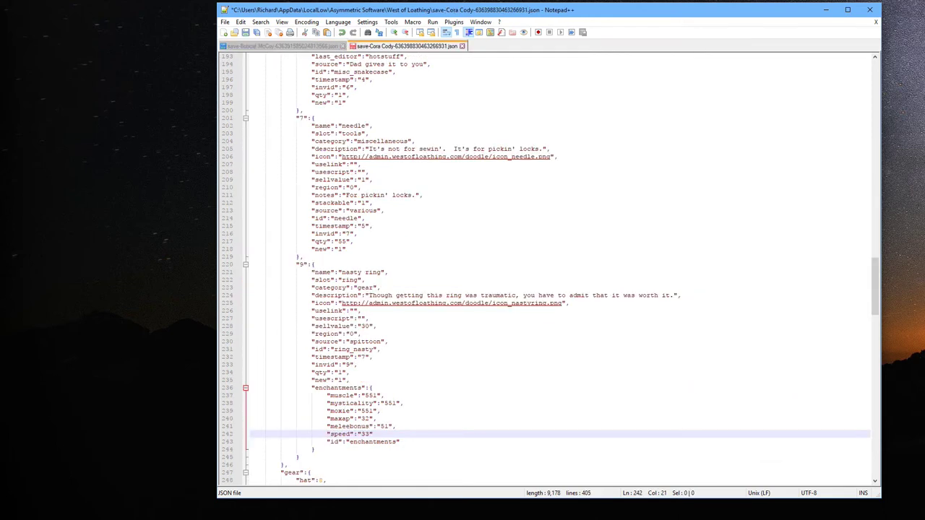
key(End)
key(BackSpace)
key(BackSpace)
key(BackSpace)
key(BackSpace)
key(BackSpace)
key(BackSpace)
key(BackSpace)
key(BackSpace)
key(BackSpace)
key(BackSpace)
key(BackSpace)
key(BackSpace)
key(Delete)
key(Delete)
key(Delete)
key(Delete)
key(Delete)
key(Delete)
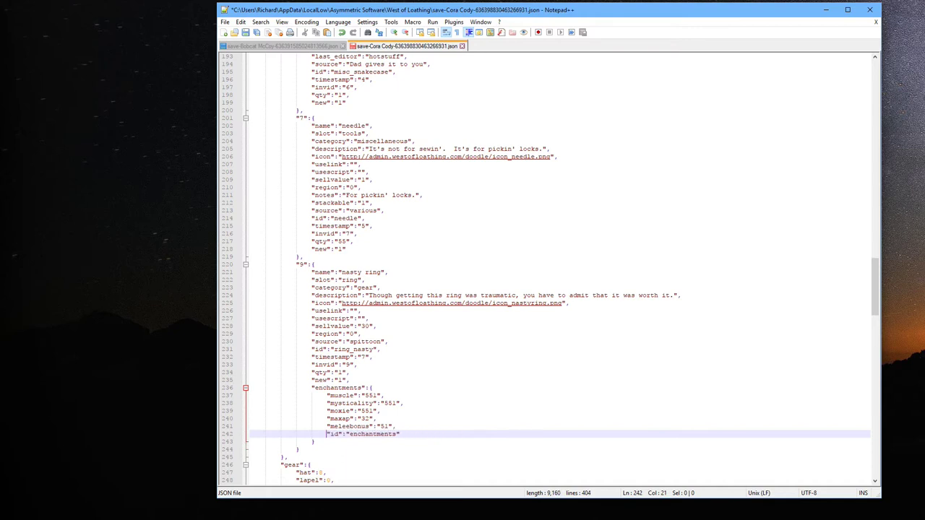
key(Delete)
text(")
- Look through the save's gear, skills, stores and properties sections, and return to the character values at the start of the file
scroll(547, 268, down, 6)
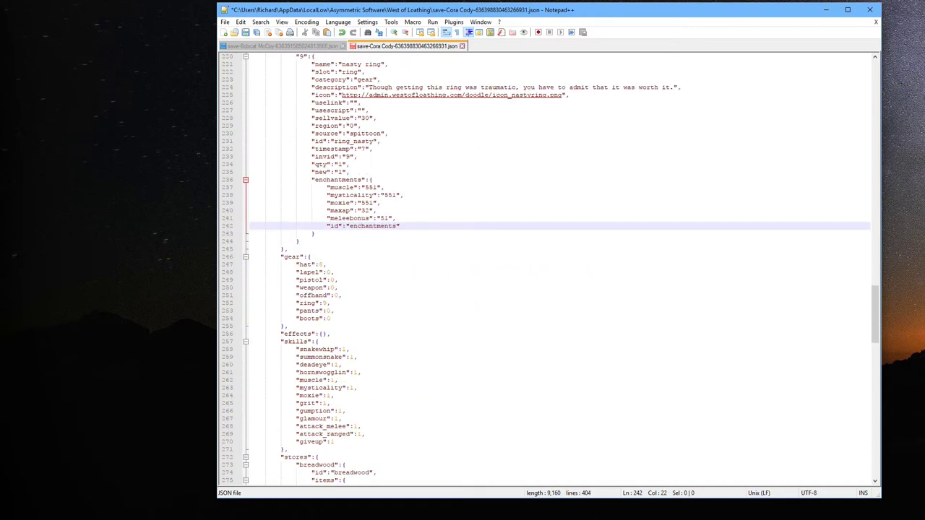
scroll(547, 267, down, 5)
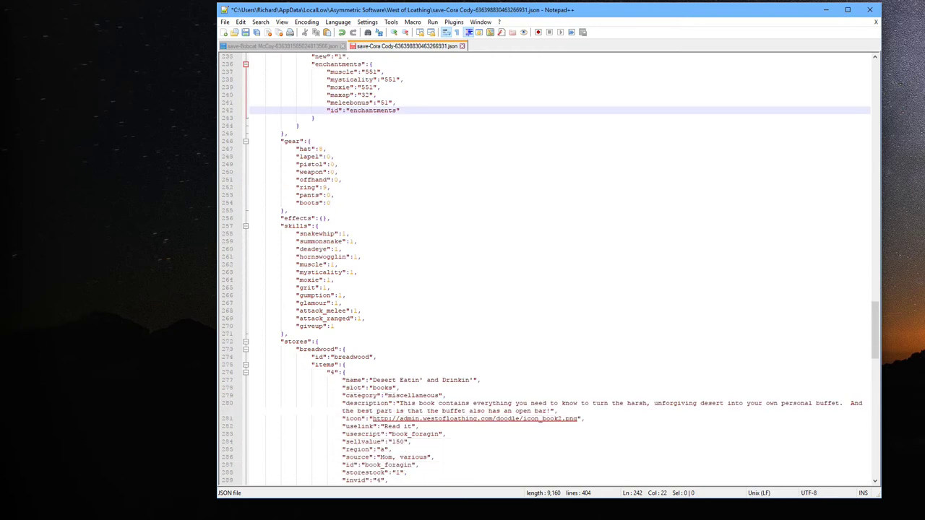
scroll(546, 267, down, 5)
scroll(547, 267, down, 9)
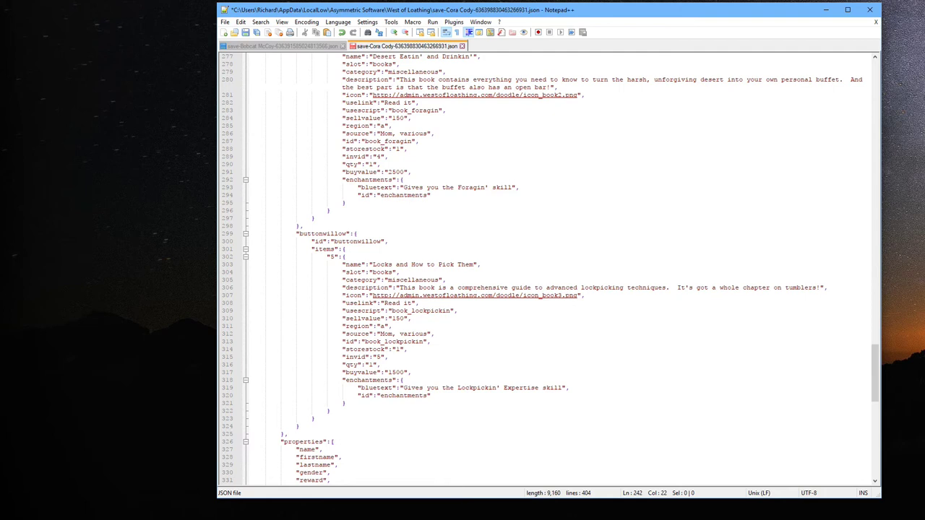
scroll(546, 268, up, 7)
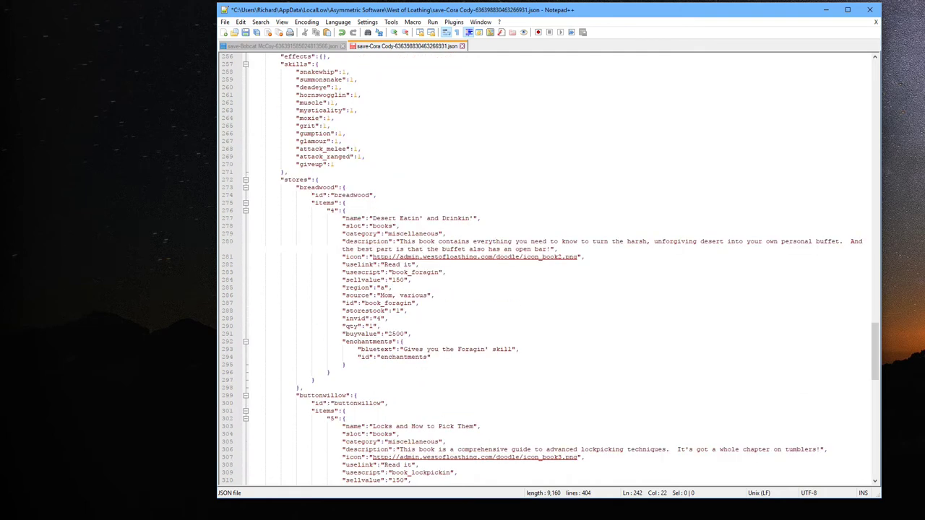
scroll(542, 268, down, 11)
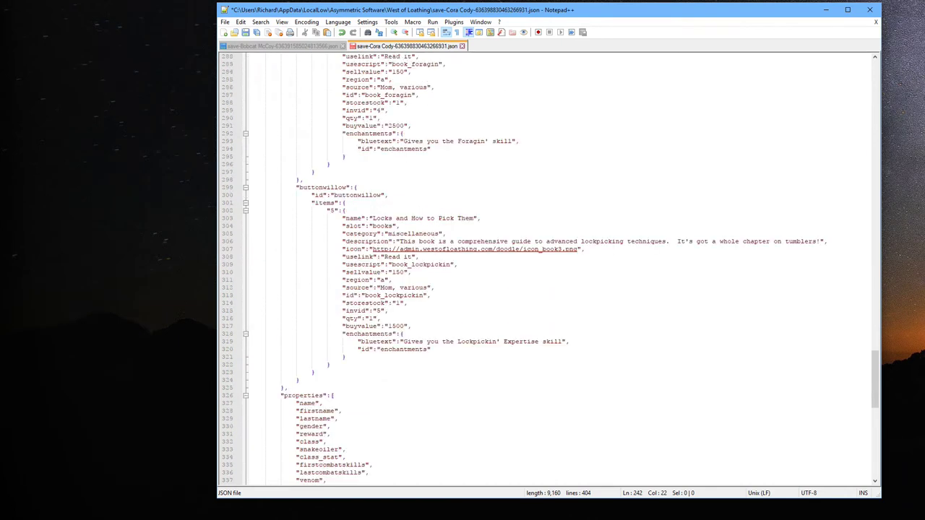
scroll(547, 268, down, 20)
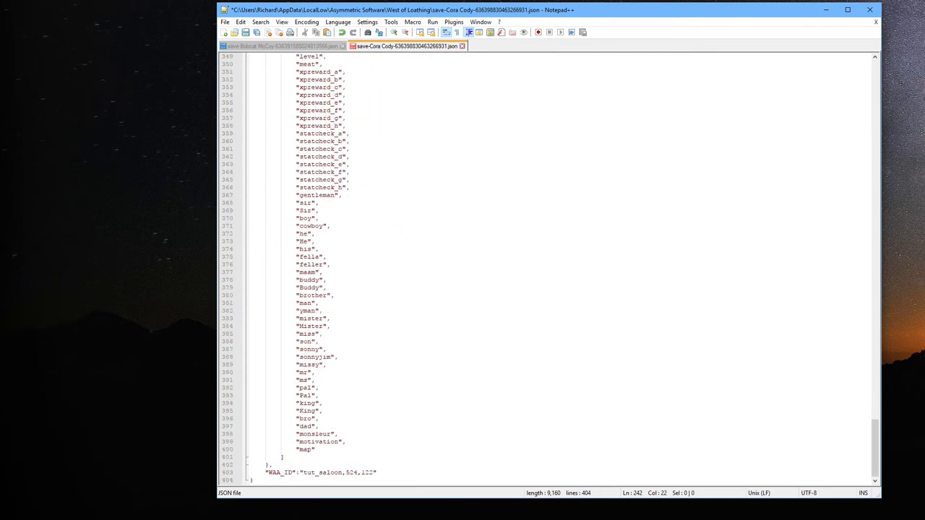
scroll(547, 267, up, 20)
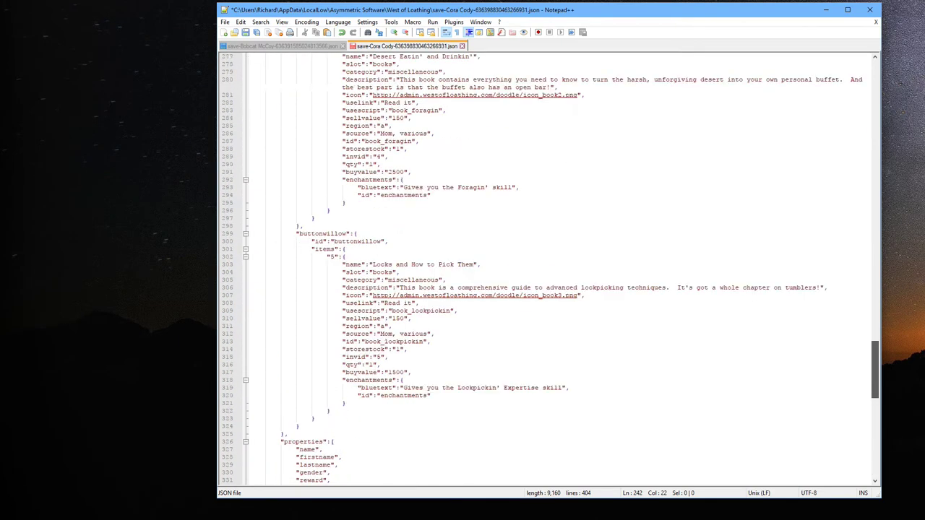
scroll(546, 268, up, 20)
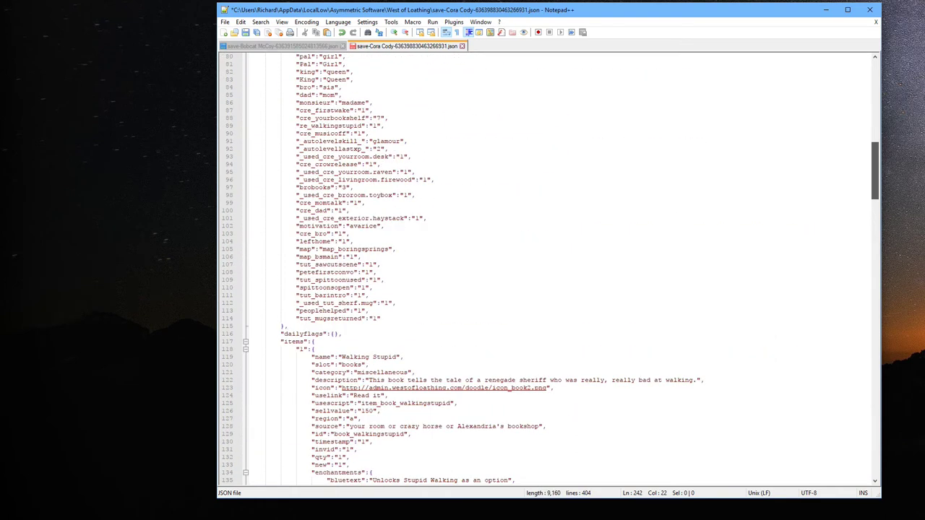
scroll(546, 267, up, 17)
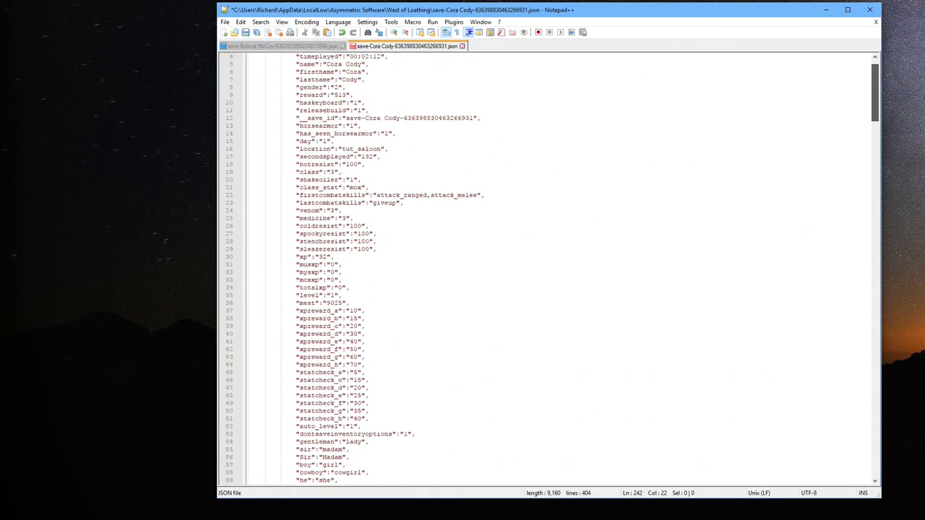
scroll(546, 267, up, 1)
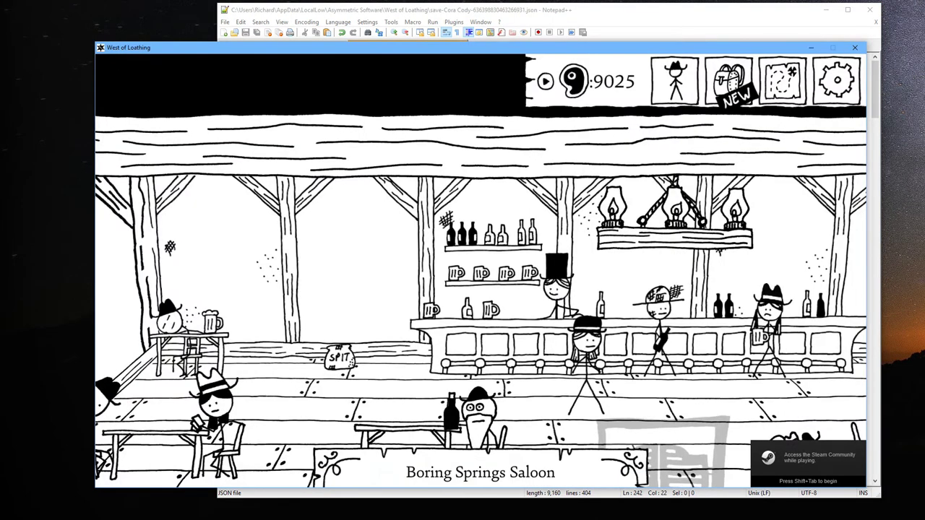
- In West of Loathing, open the inventory and extract one venom and one medicine from the briefcase full of snakes
click(733, 79)
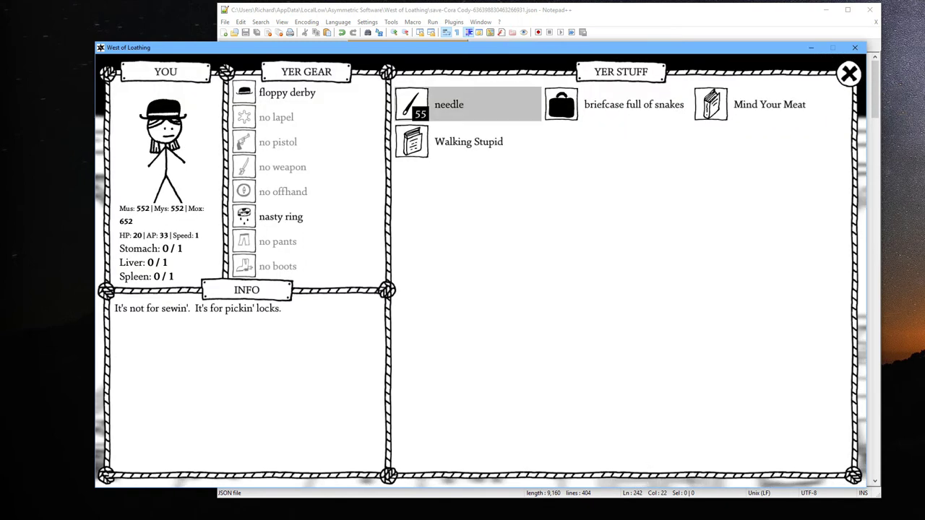
click(617, 104)
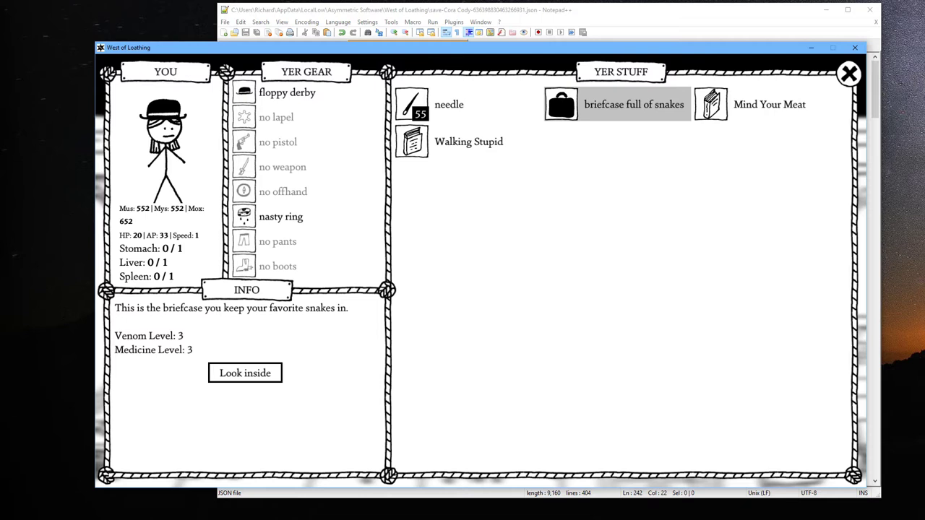
click(245, 373)
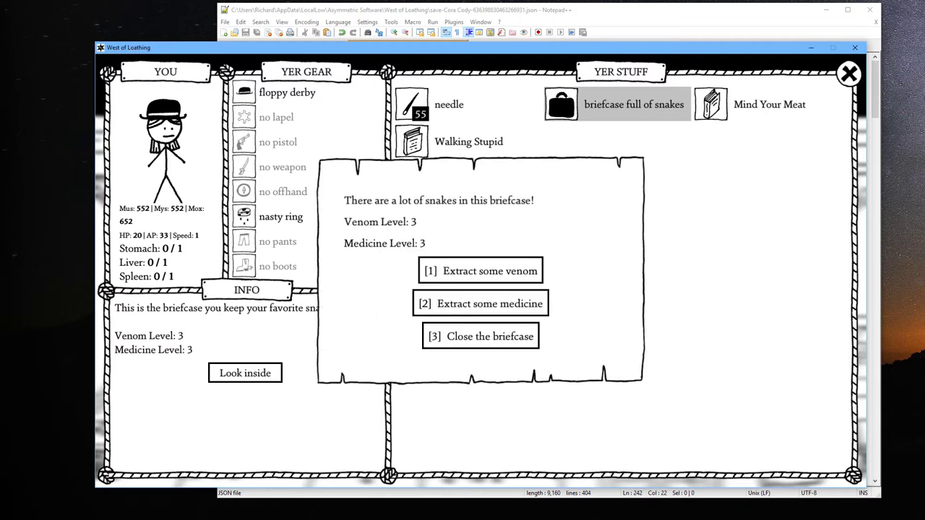
key(1)
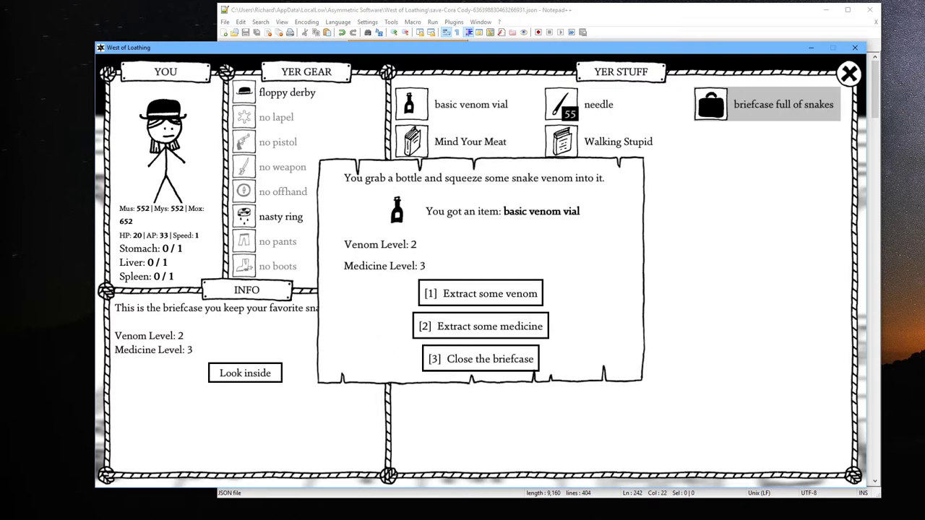
key(2)
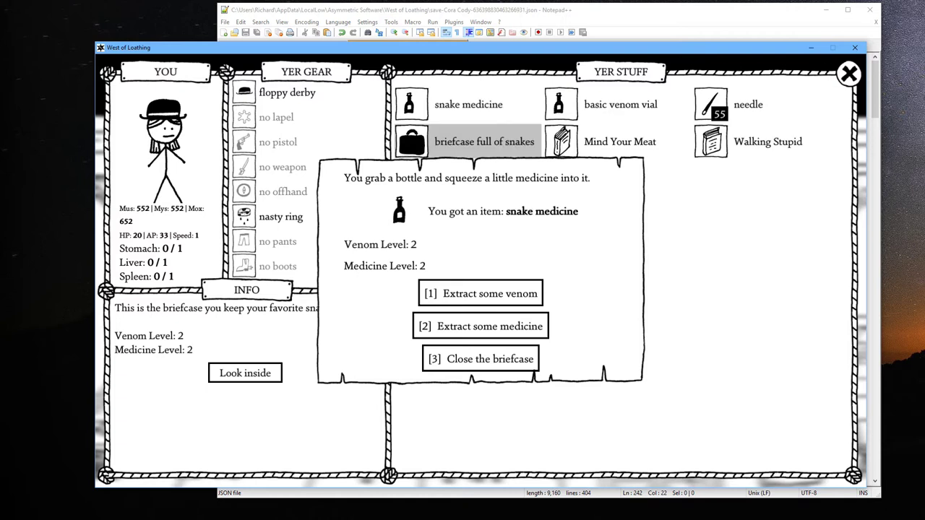
key(3)
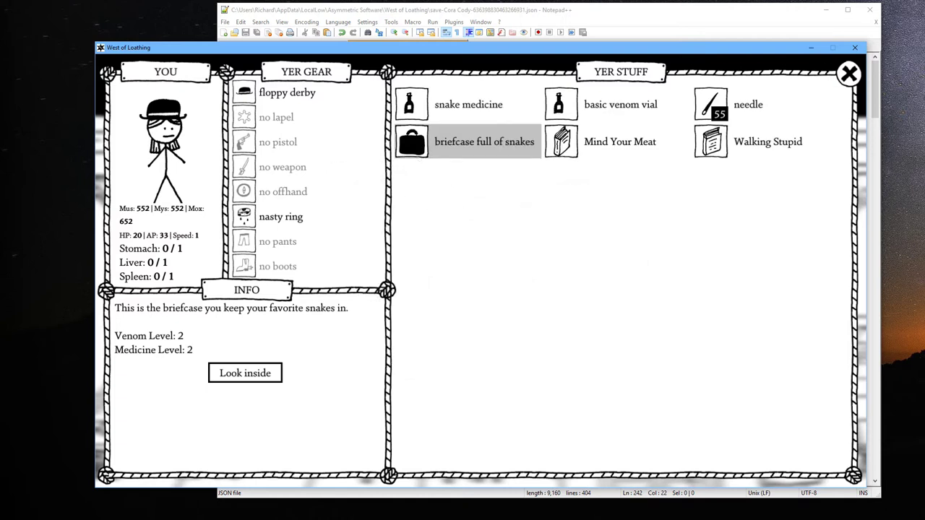
- Read the Mind Your Meat book to learn the Dickerin' skill
click(618, 141)
click(245, 387)
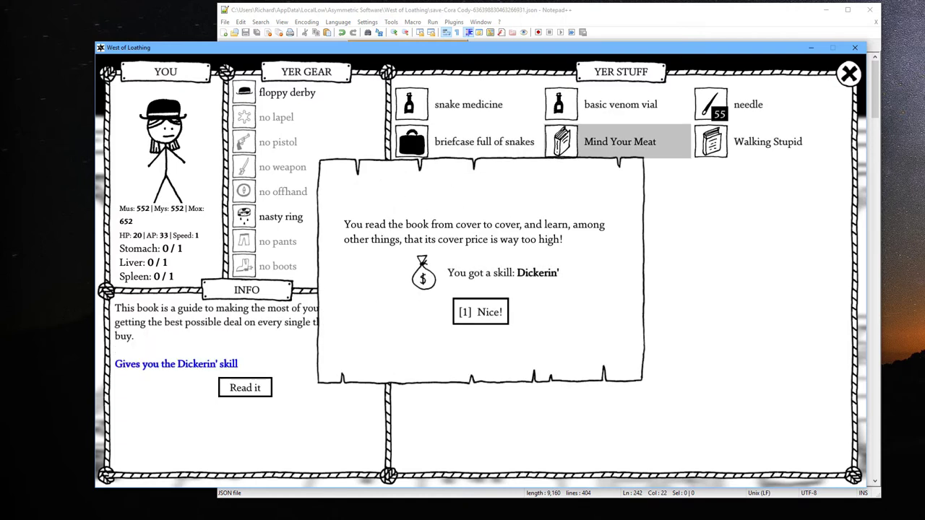
key(1)
key(1)
- Inspect the enchantments of the nasty ring and floppy derby, and the character's muscle and mysticality descriptions
mouse_move(306, 217)
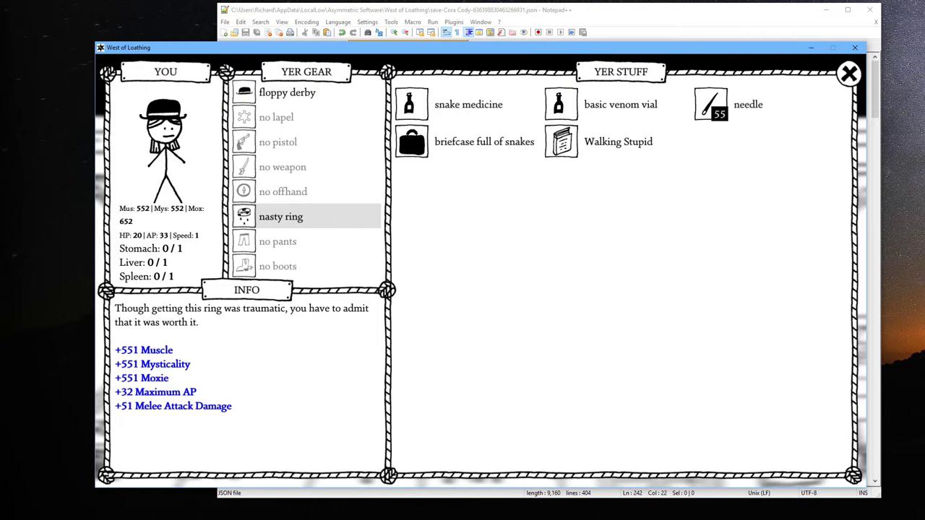
mouse_move(305, 93)
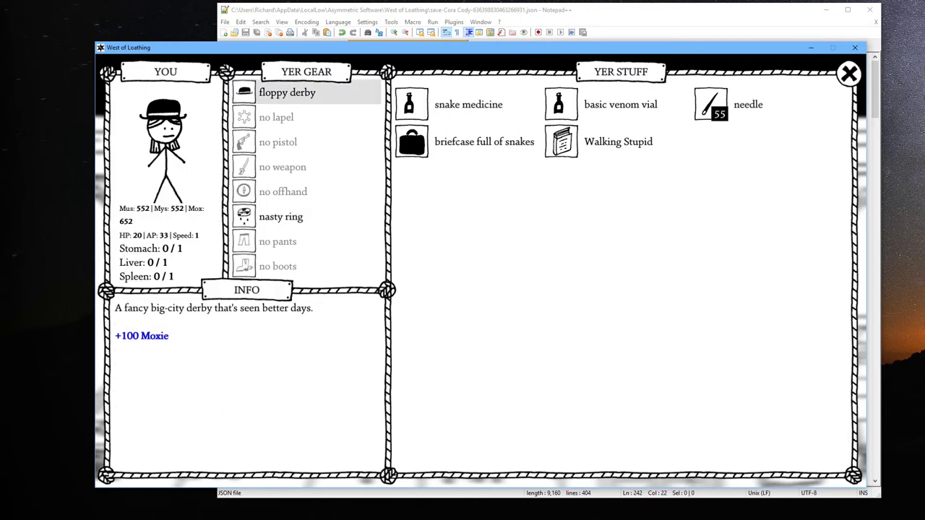
mouse_move(126, 209)
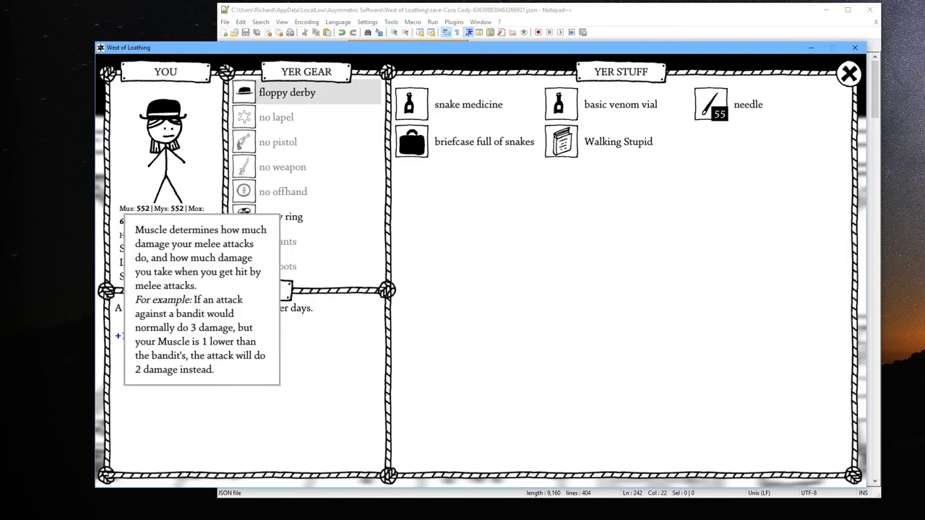
mouse_move(163, 209)
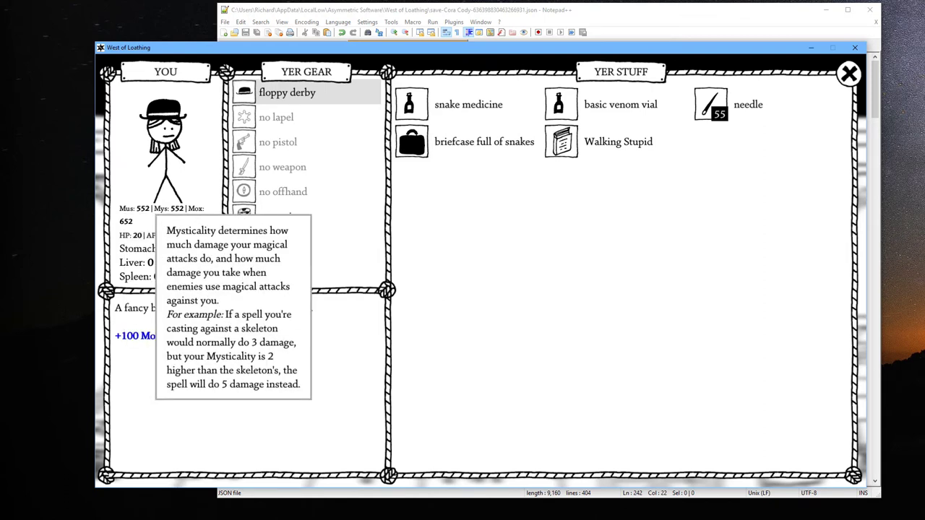
mouse_move(127, 235)
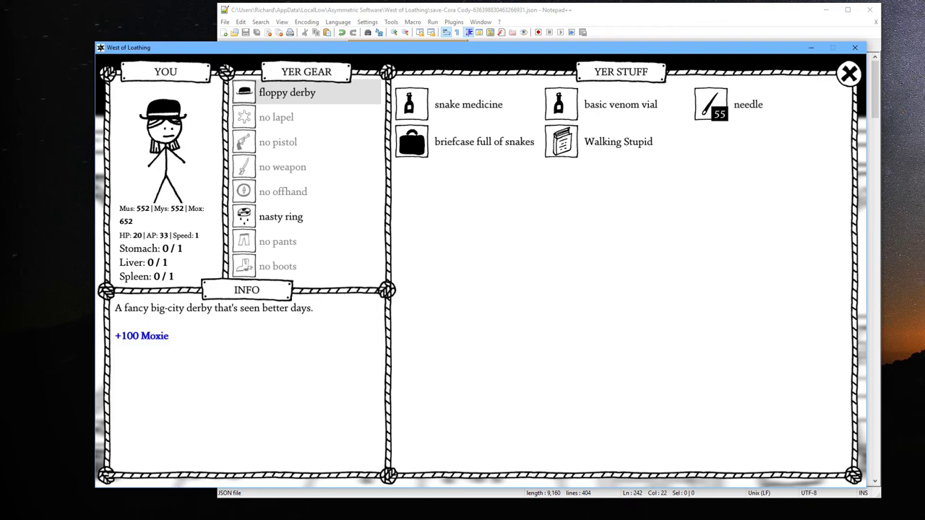
- Close the inventory and walk the character through Boring Springs from the bar to the sheriff's office
click(849, 74)
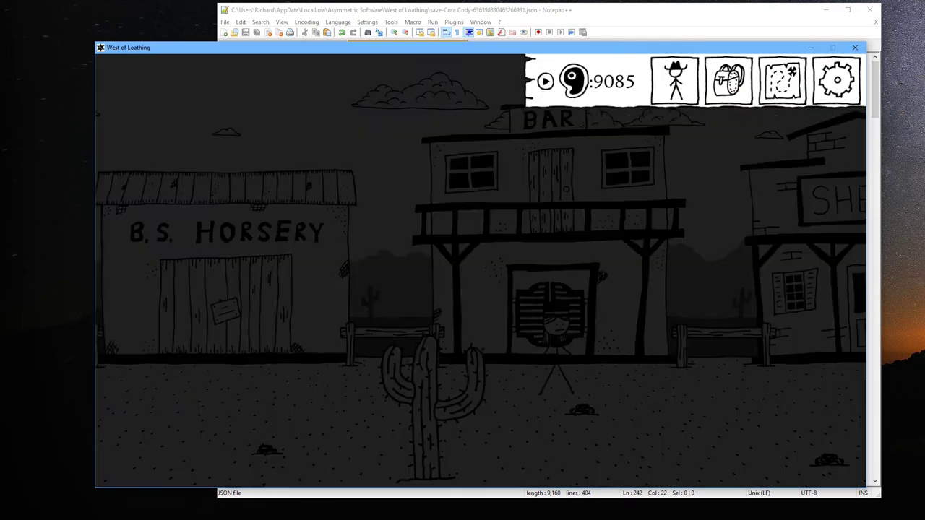
key(d)
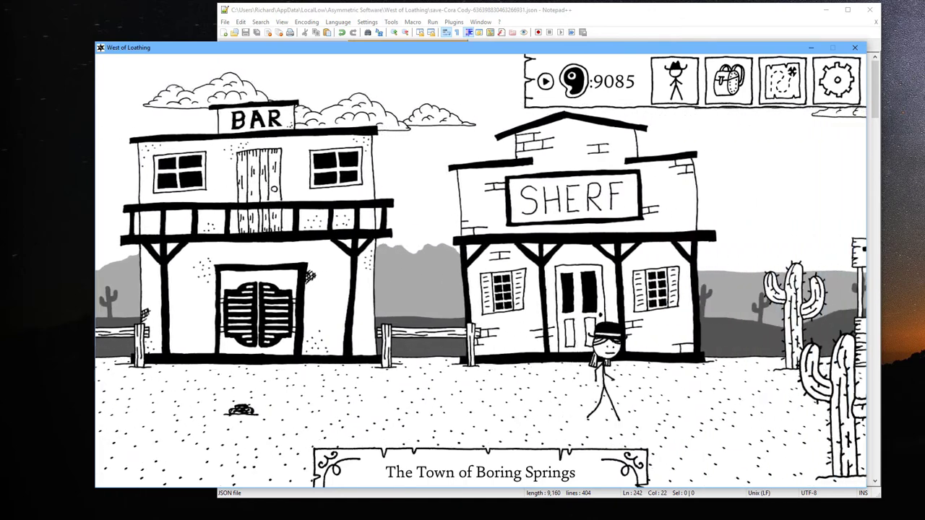
- Talk to the trader, haggle for free dynamite with Dickerin', trade a needle for another dynamite, and end the trading
key(space)
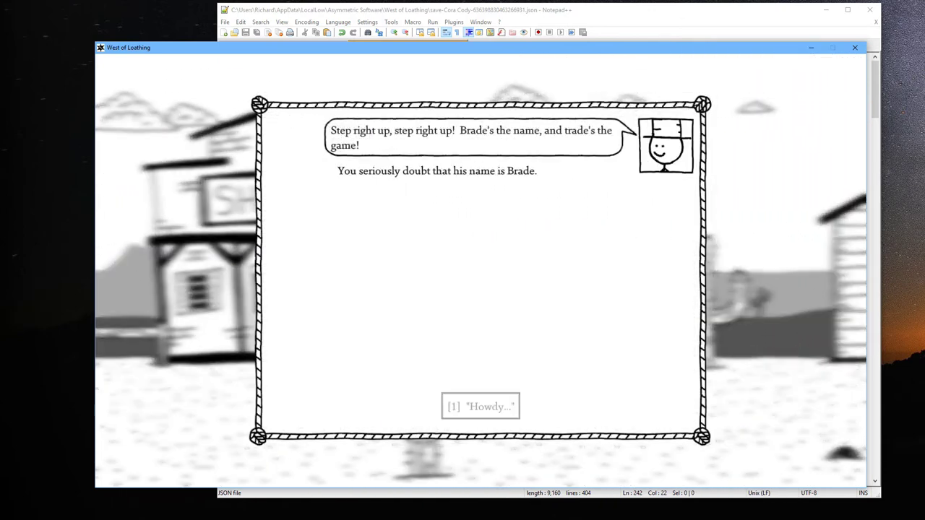
key(1)
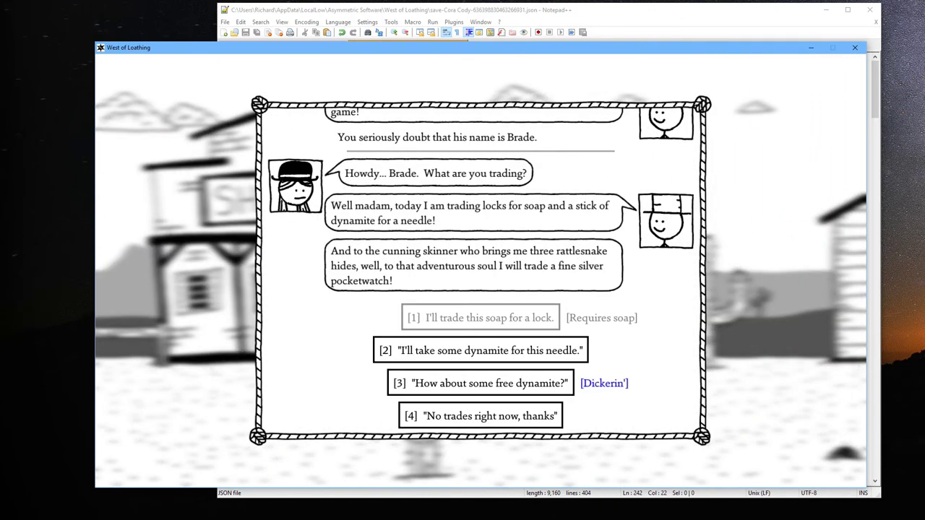
key(3)
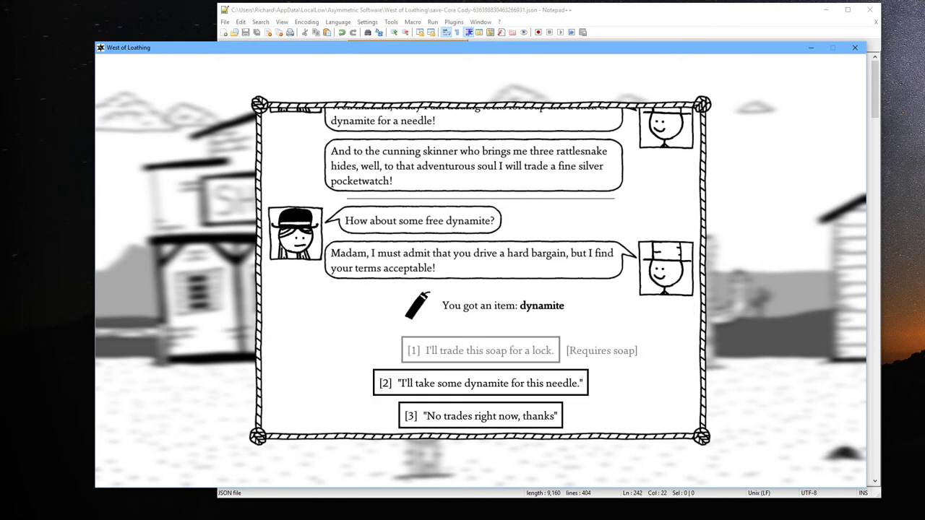
key(2)
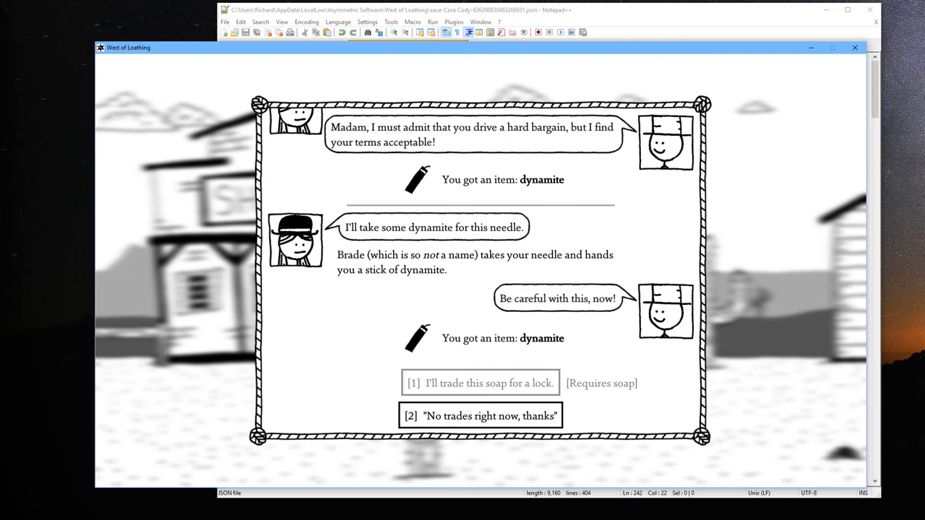
key(2)
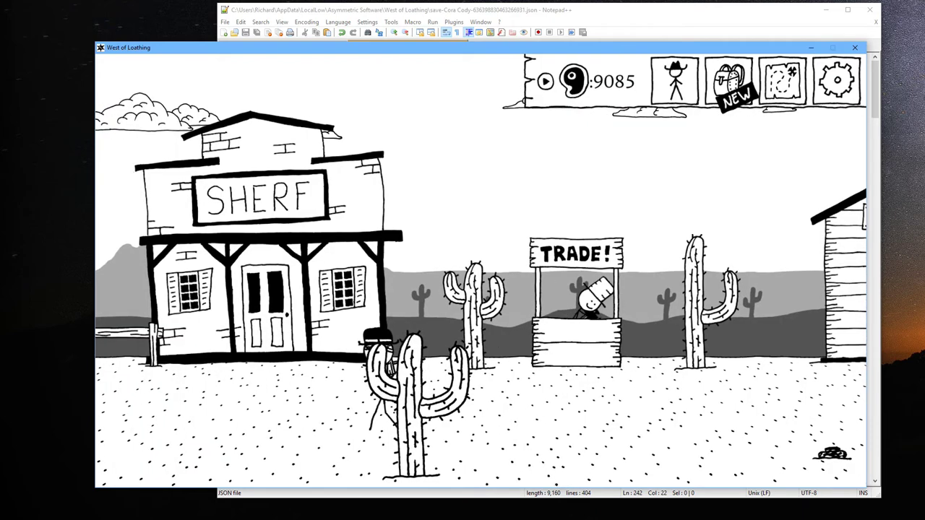
- Enter the Sherf's office, accept the job of fetching back the cell door, receive the Deputy Pistol, and return to town
key(a)
key(w)
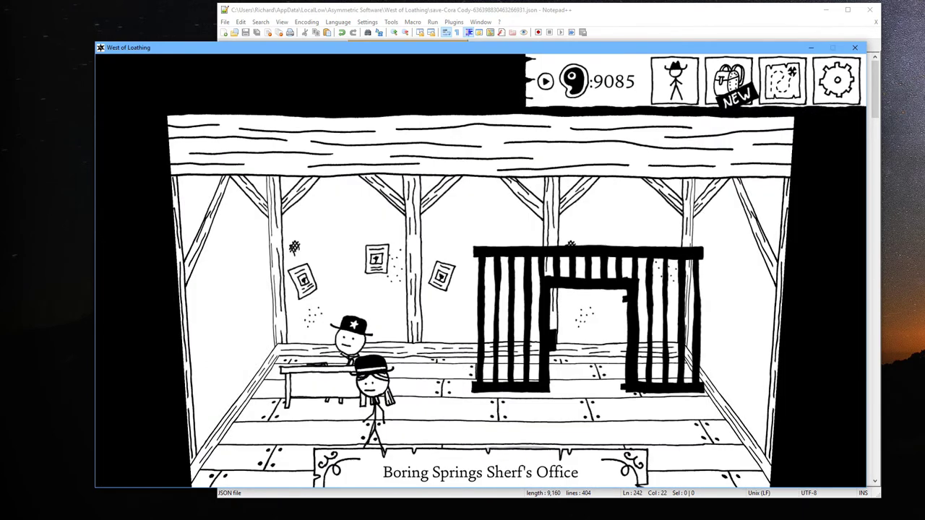
key(Left)
key(1)
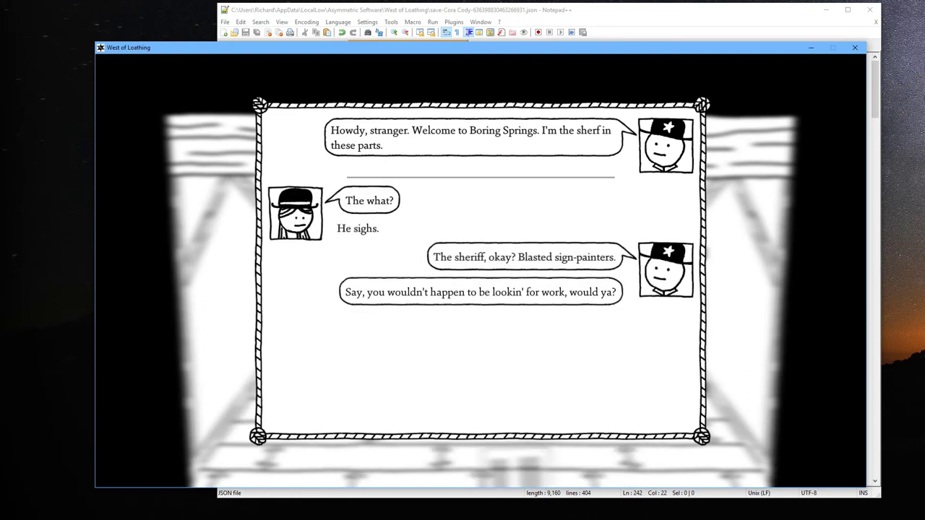
key(1)
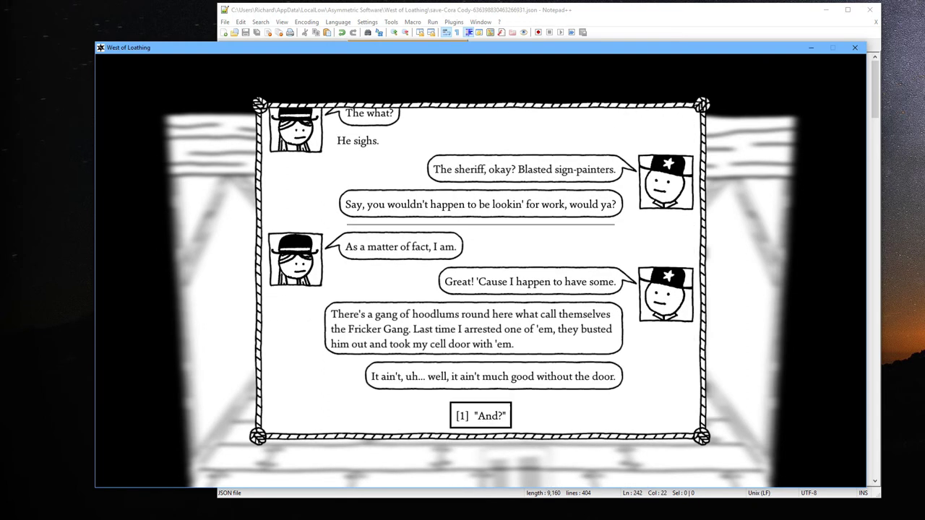
key(1)
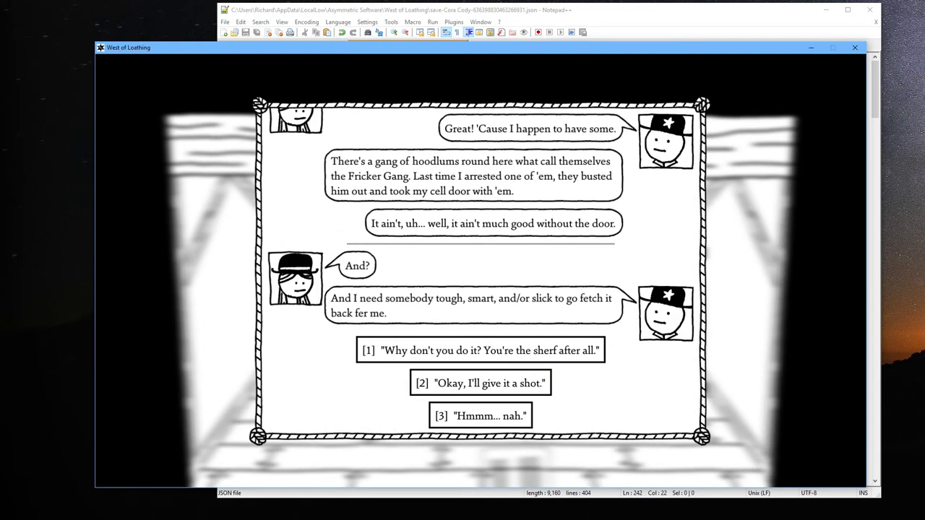
key(2)
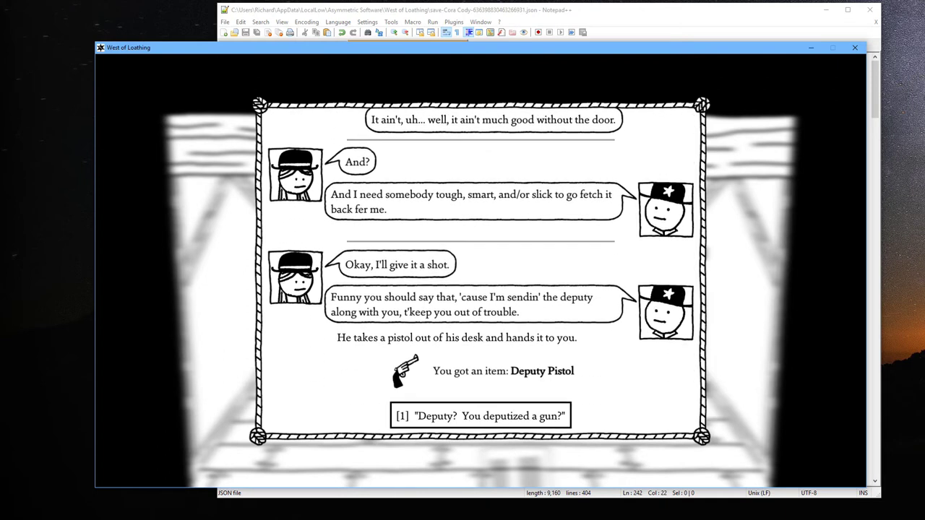
key(1)
key(1)
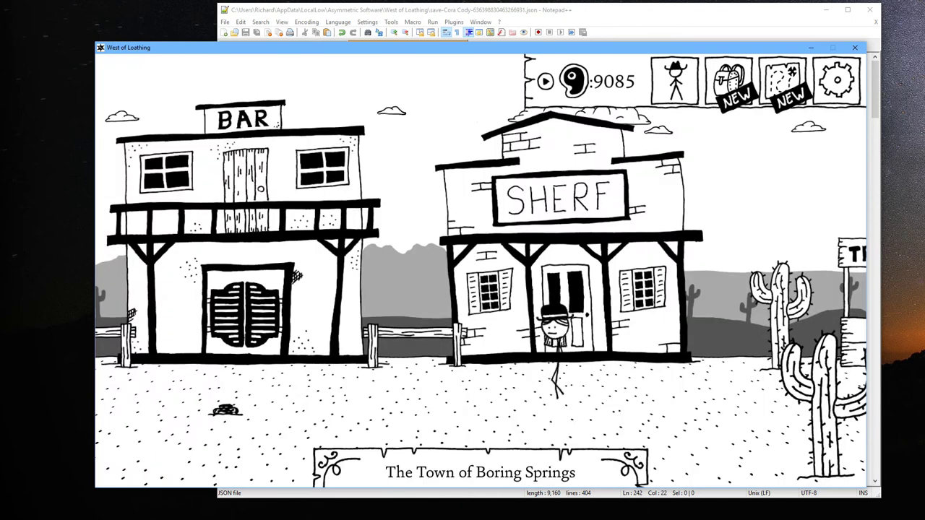
- Walk to the trade stand, leave to the title screen, and quit West of Loathing
key(d)
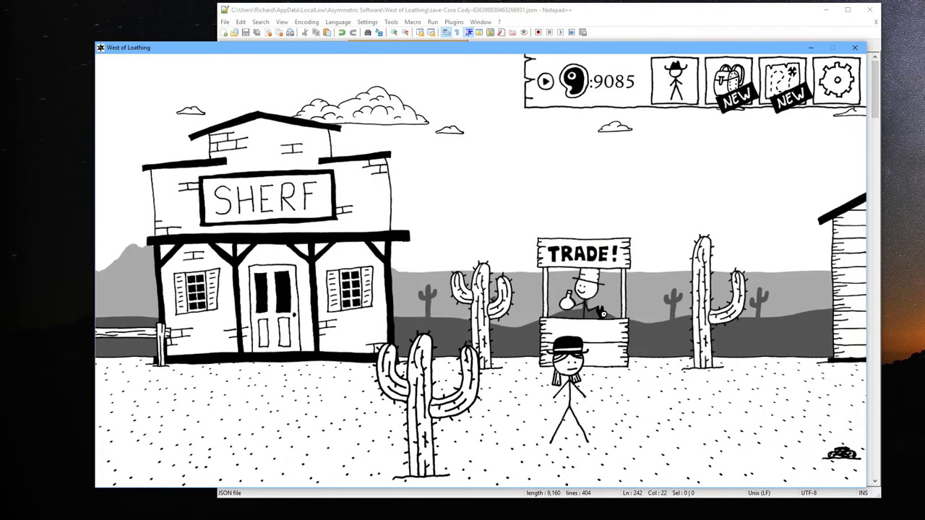
click(837, 81)
click(373, 133)
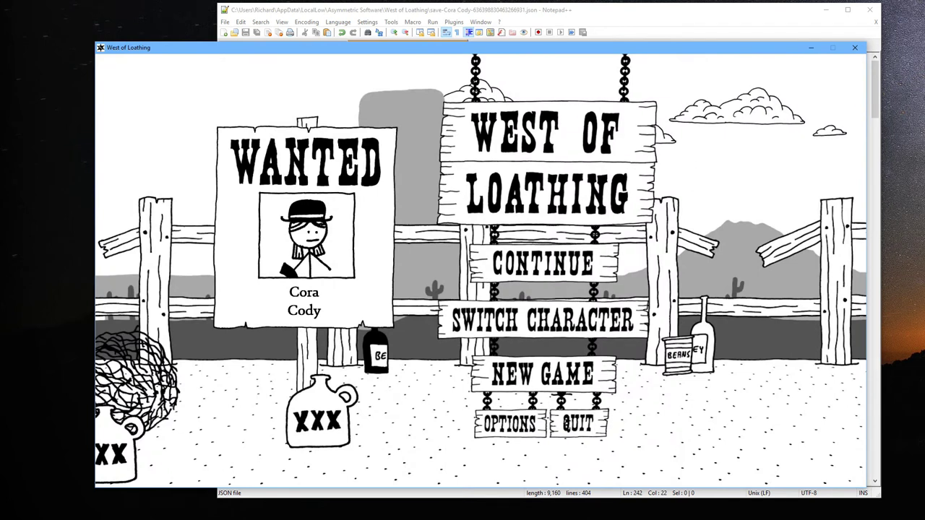
click(567, 424)
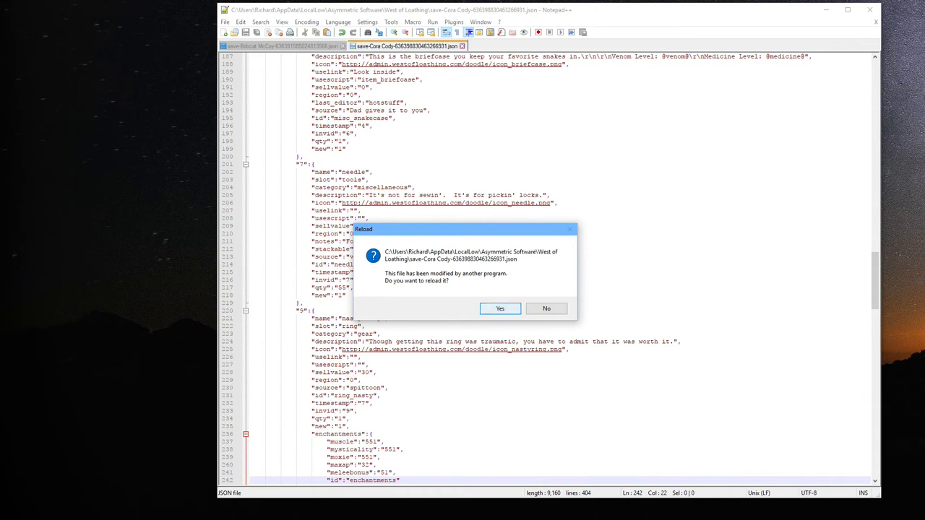
- In Notepad++, reload the modified save file and set the dynamite's qty to 92
key(Return)
scroll(549, 267, up, 13)
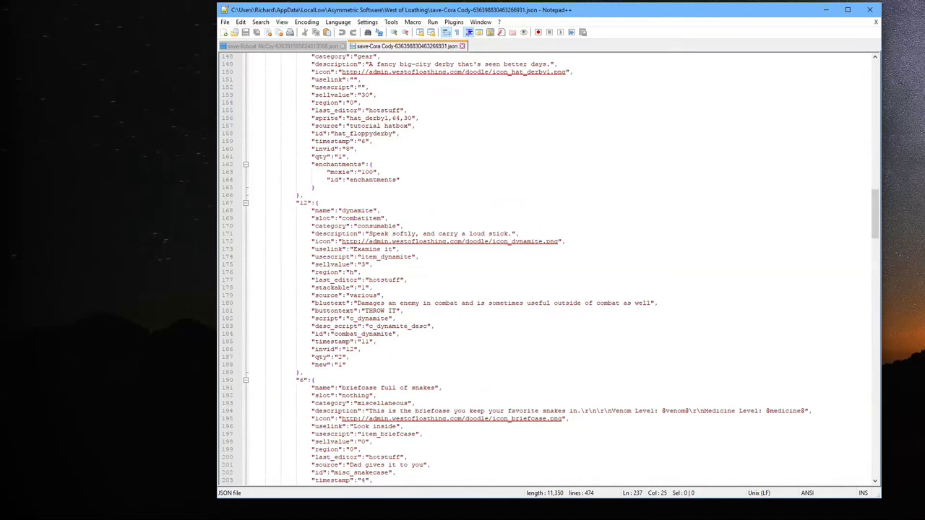
click(338, 357)
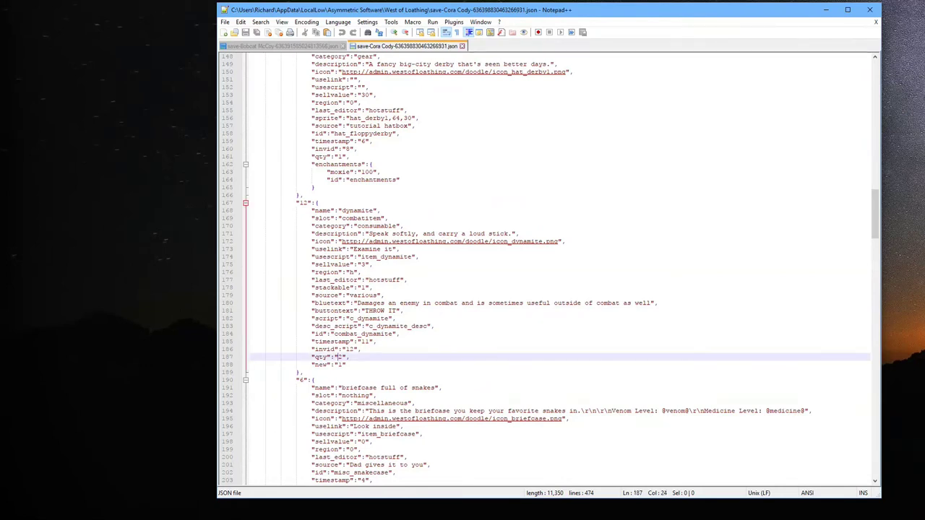
text(9)
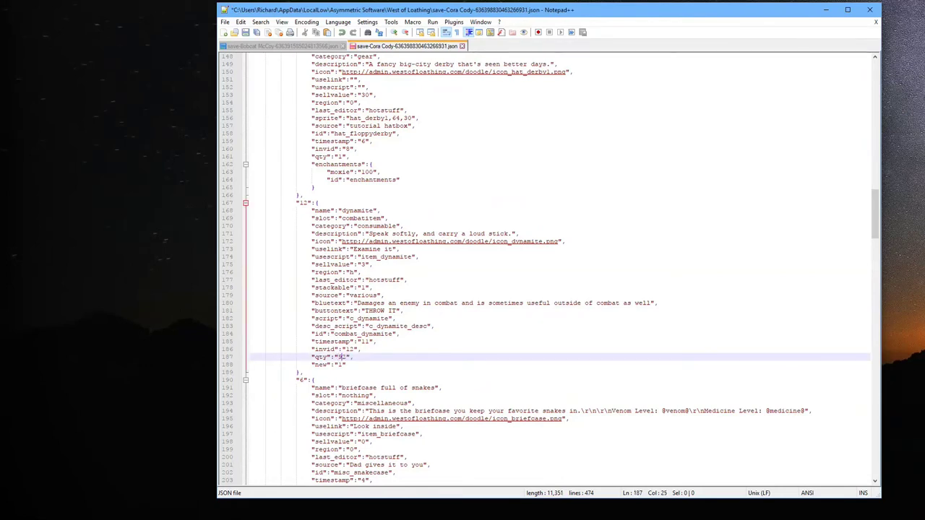
- Find the Deputy Pistol entry and set its damagelow to 204 and damagehigh to 205
click(315, 187)
scroll(547, 269, up, 12)
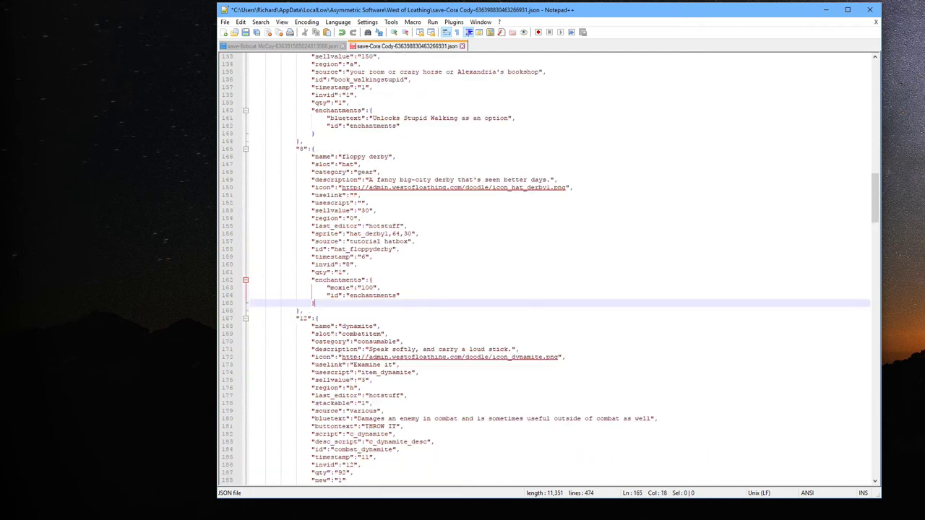
scroll(549, 268, down, 20)
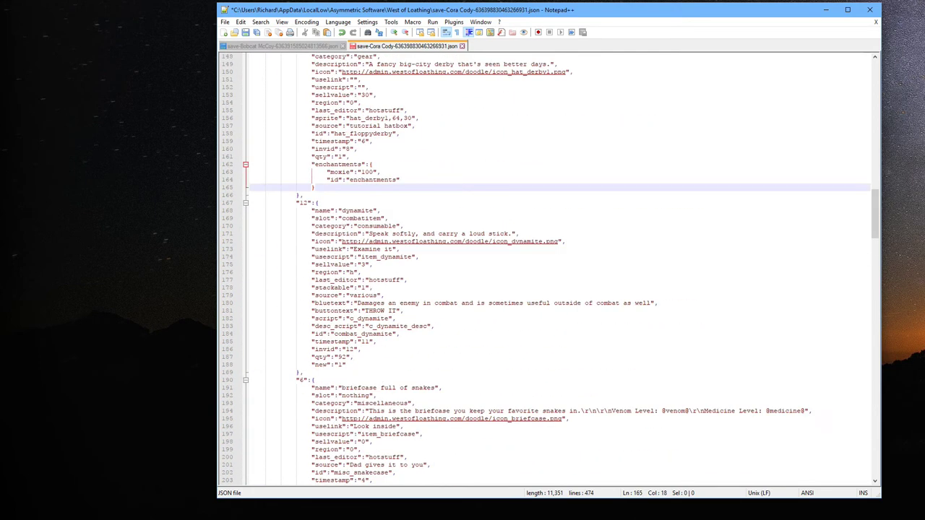
scroll(549, 268, up, 7)
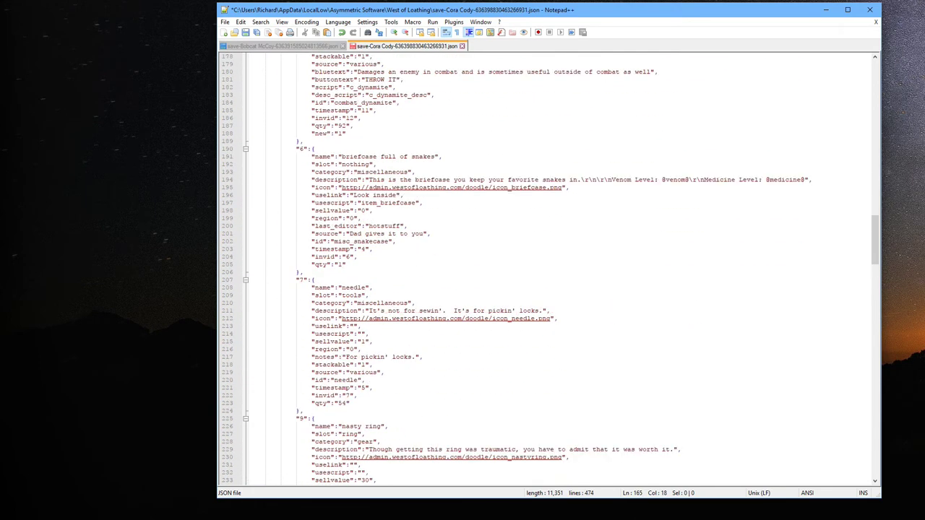
scroll(549, 267, down, 20)
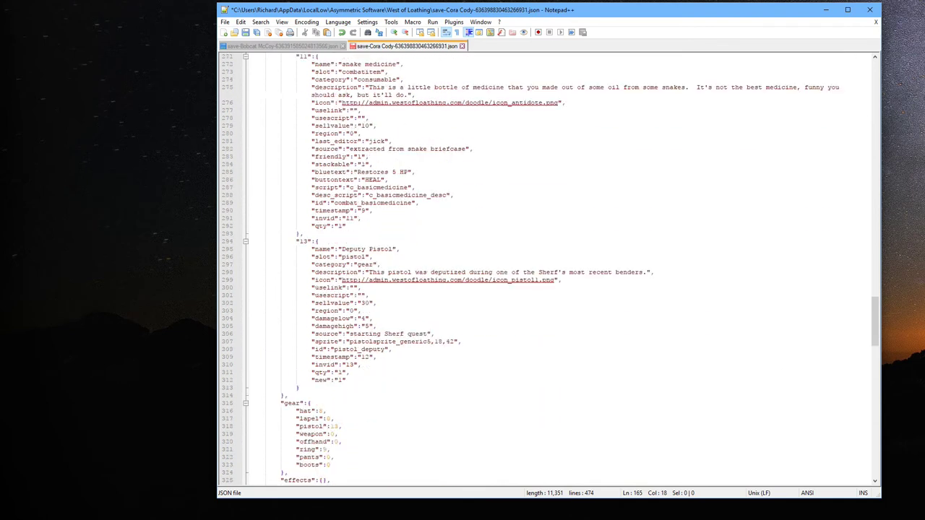
click(359, 319)
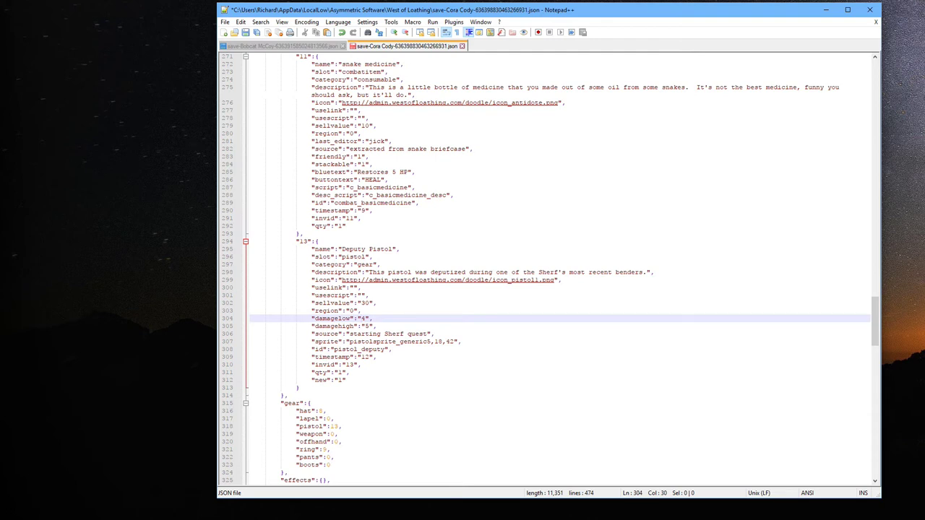
text(3)
text(0)
click(365, 326)
text(20)
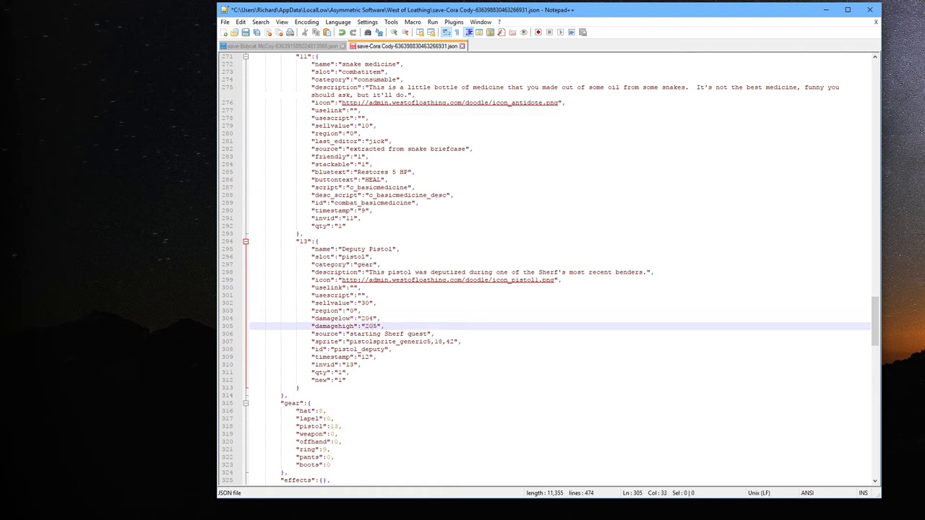
- Set the Deputy Pistol's sellvalue to 30000
key(Up)
key(Up)
key(Up)
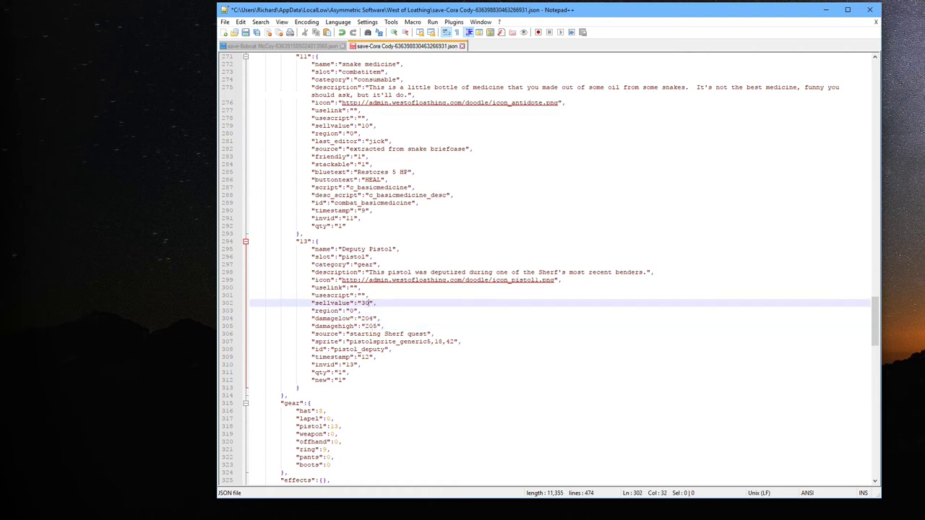
text(000)
- Search the other open save file for "gun" to find a pistol entry that has an enchantments block
scroll(550, 267, down, 5)
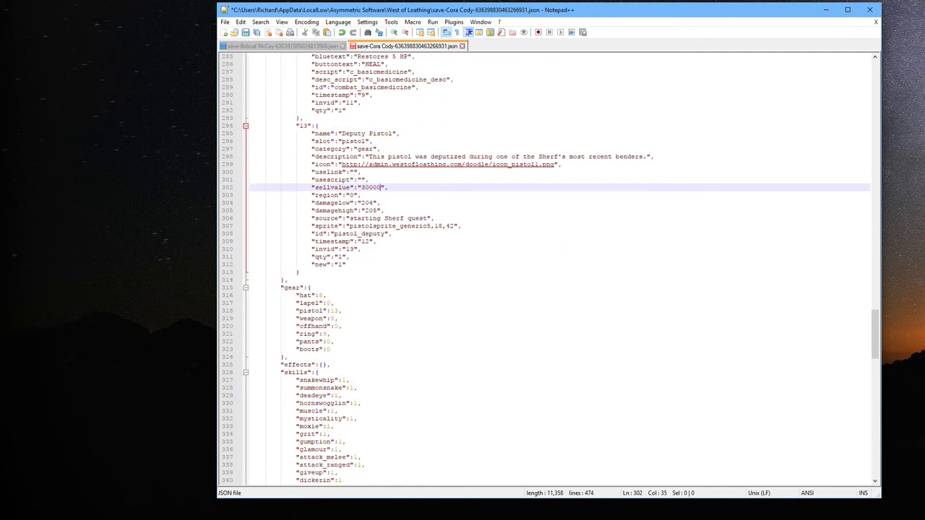
scroll(550, 268, up, 8)
scroll(549, 268, up, 8)
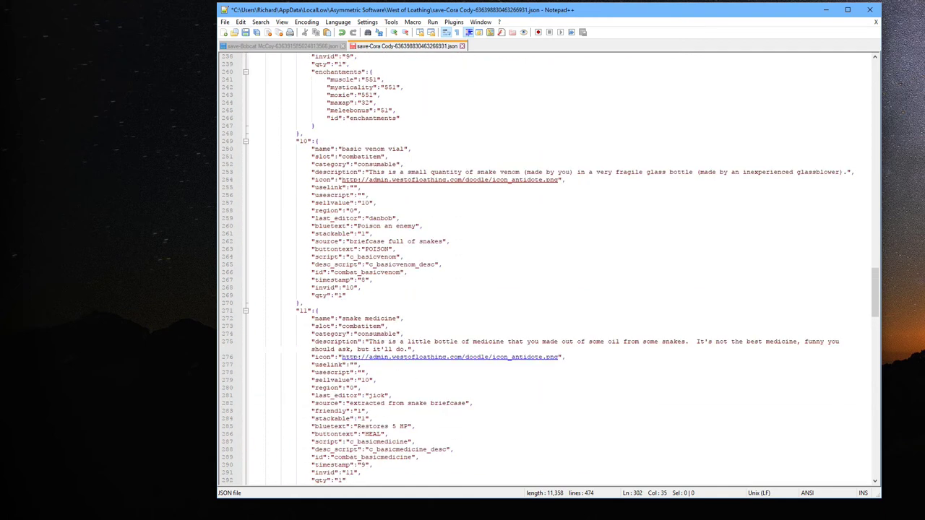
scroll(550, 267, down, 5)
key(ctrl+Tab)
key(ctrl+f)
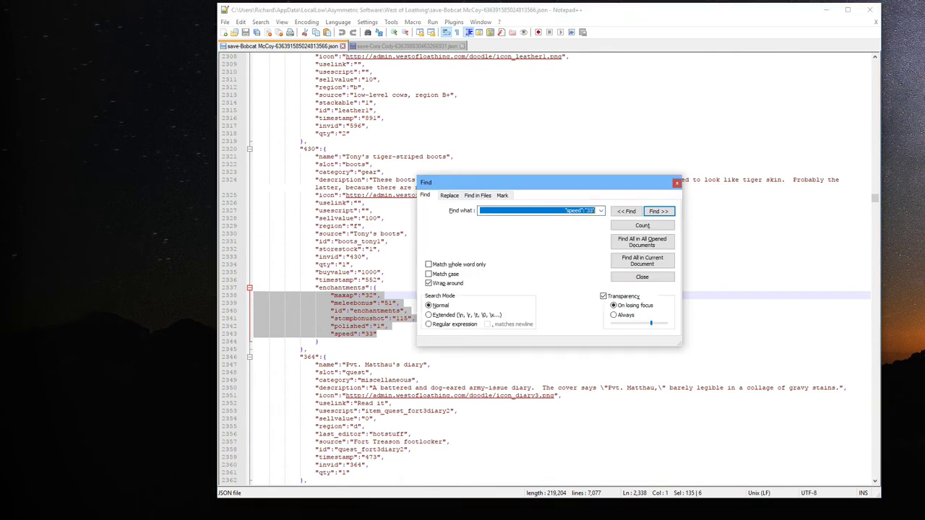
text(gun)
key(Return)
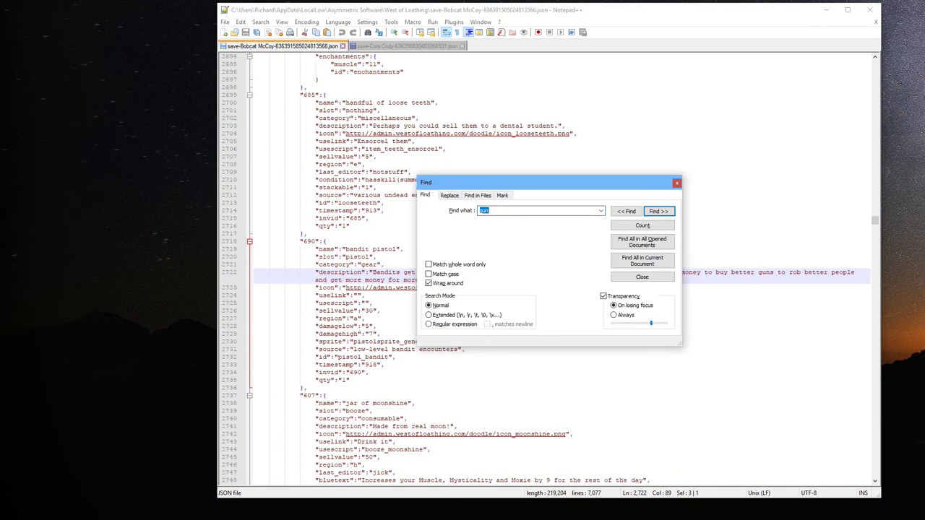
key(Return)
key(Return)
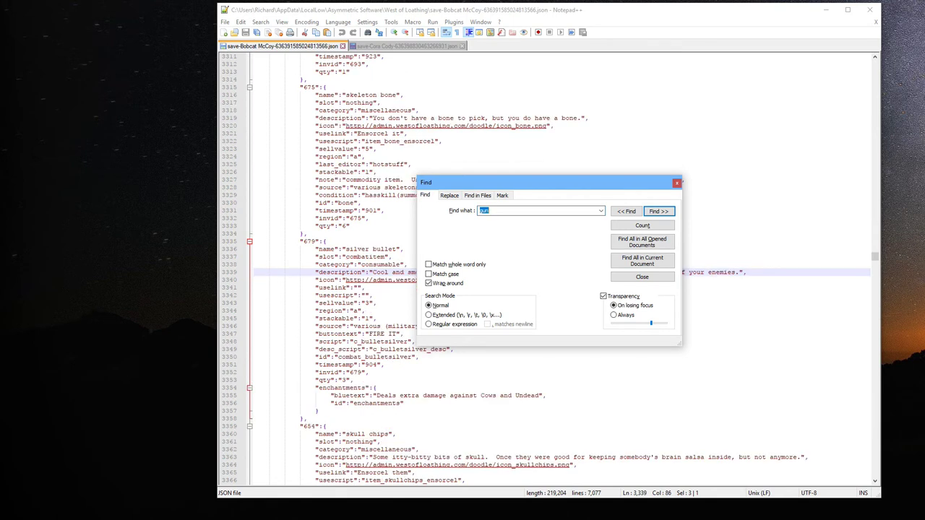
key(Return)
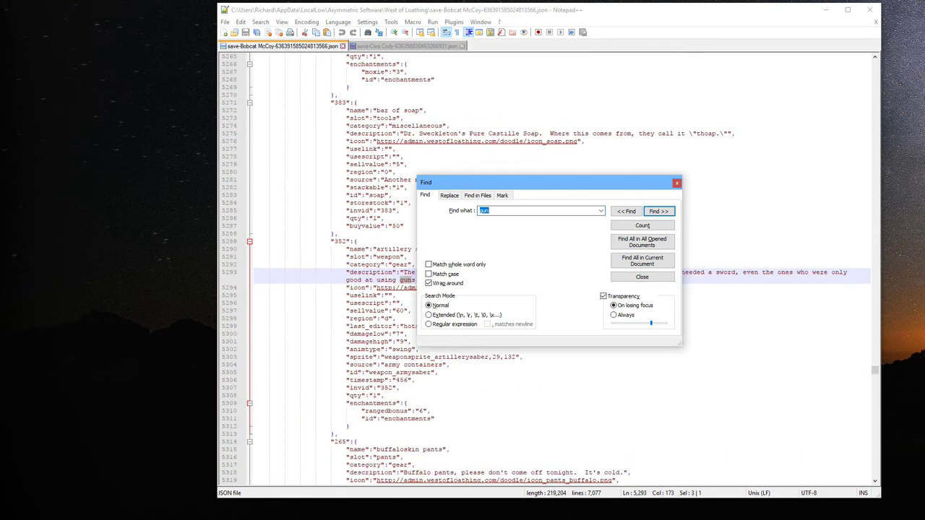
drag(499, 183, 623, 76)
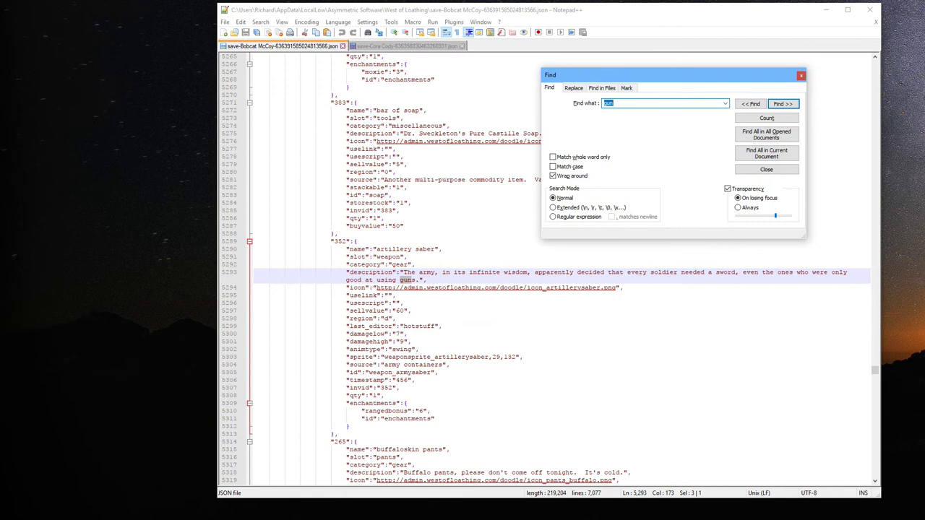
click(783, 103)
key(Return)
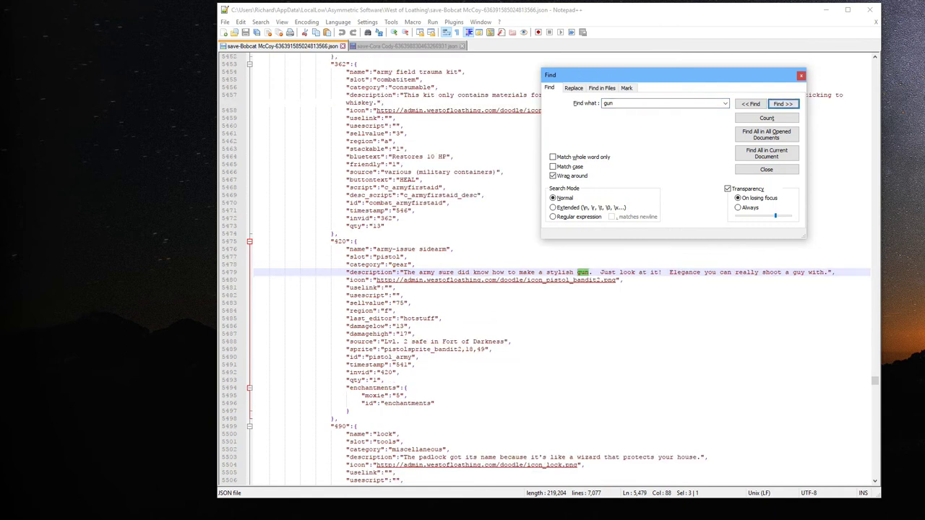
- Close the search and copy the whole enchantments block of the army-issue sidearm
click(801, 75)
drag(350, 411, 254, 388)
key(ctrl+c)
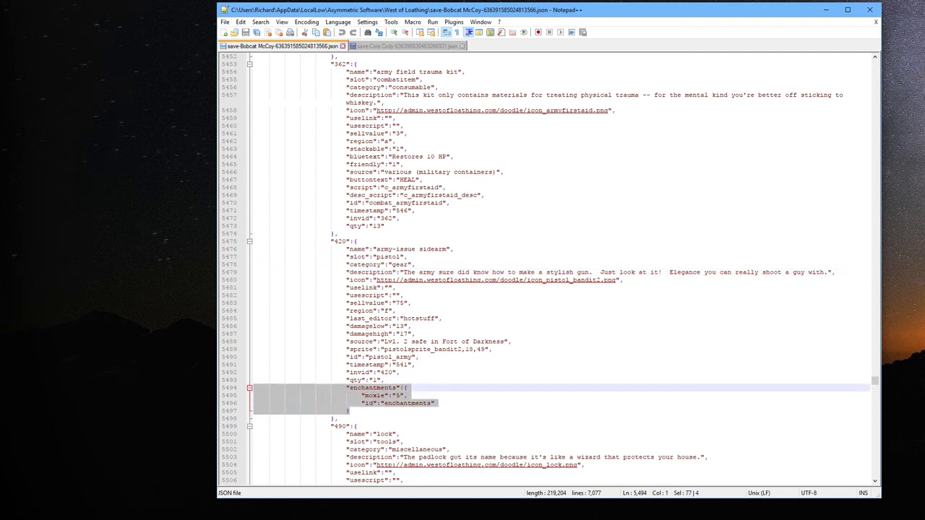
- Return to the edited save file and paste the enchantments block on a new line after the Deputy Pistol's "new" value
key(ctrl+Tab)
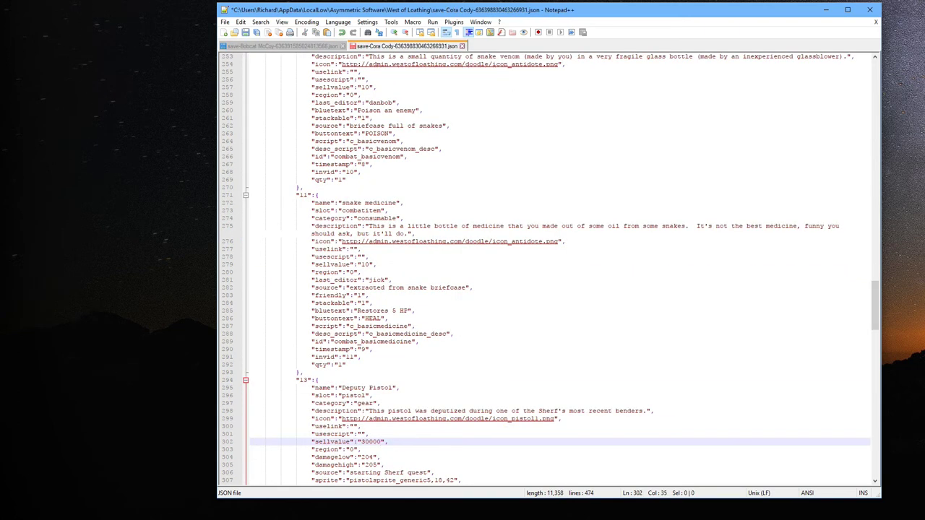
scroll(550, 268, down, 4)
click(347, 426)
key(Return)
key(ctrl+v)
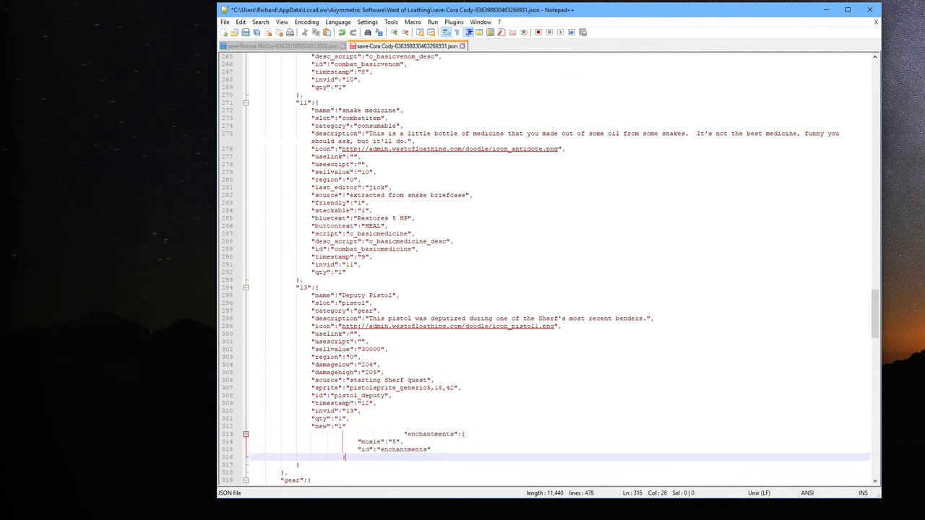
- Remove the extra indentation before the pasted "enchantments" key so it lines up with the Deputy Pistol's "new" line
click(264, 434)
key(Delete)
key(Delete)
key(Delete)
key(Delete)
key(Delete)
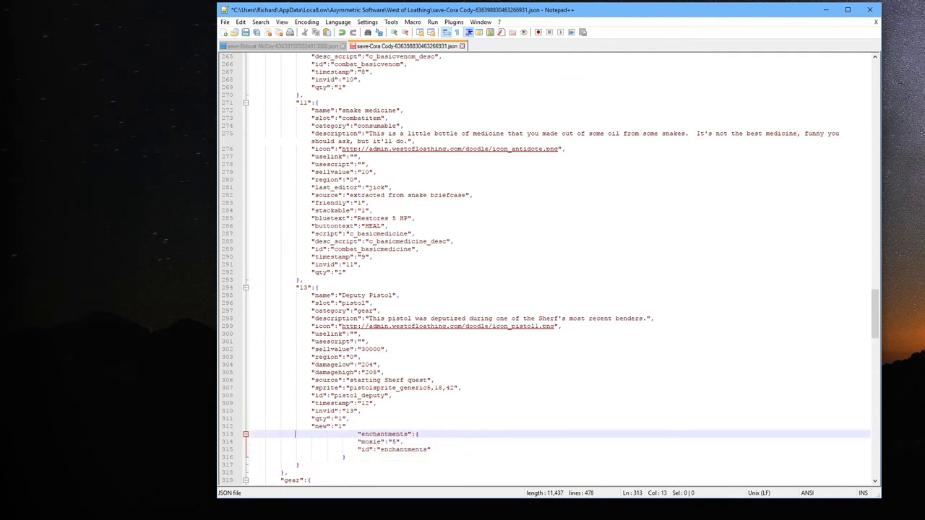
key(BackSpace)
- Compare the block with the original in the other save file and remove the extra indentation from its moxie, id and closing brace lines
key(Down)
key(Down)
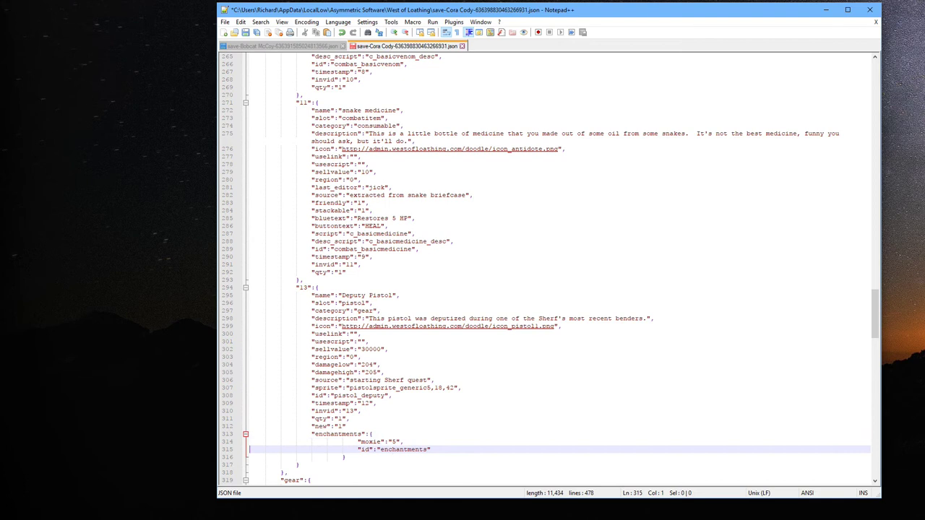
key(ctrl+Tab)
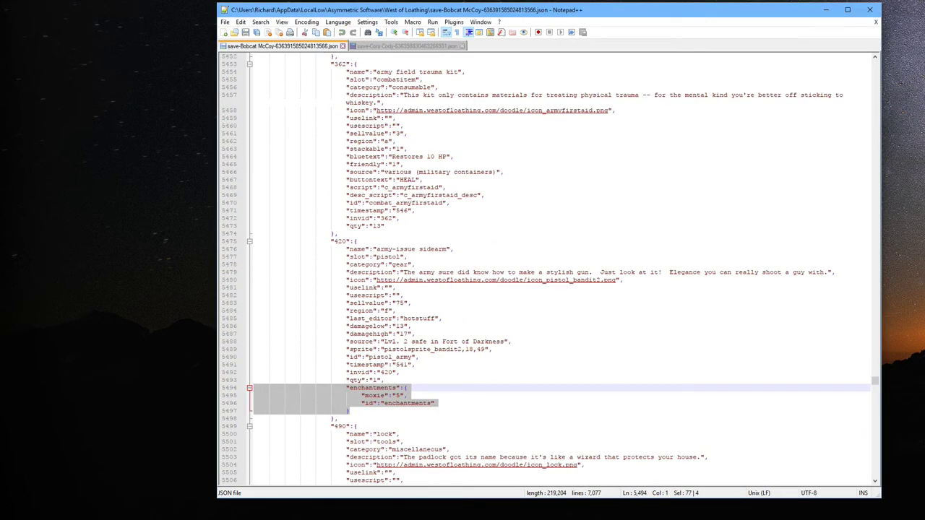
key(ctrl+Tab)
double_click(311, 457)
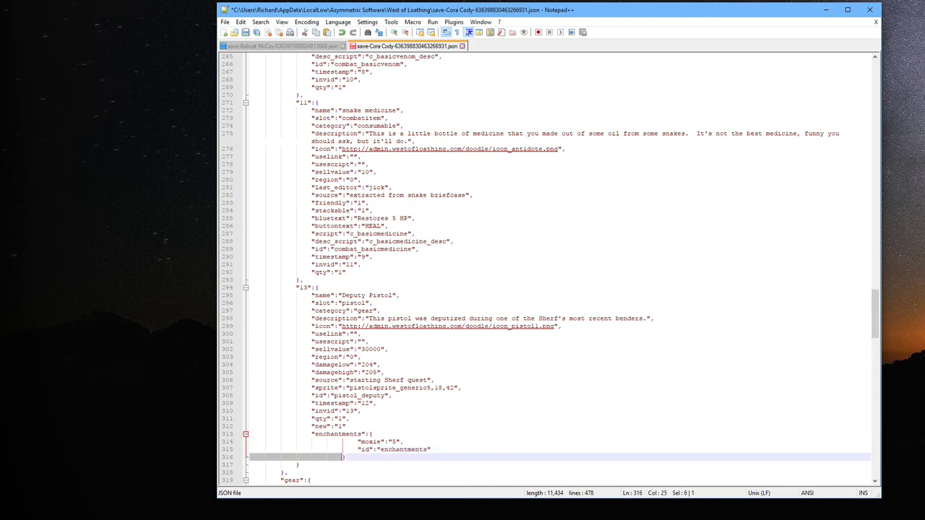
drag(311, 465, 311, 457)
click(311, 457)
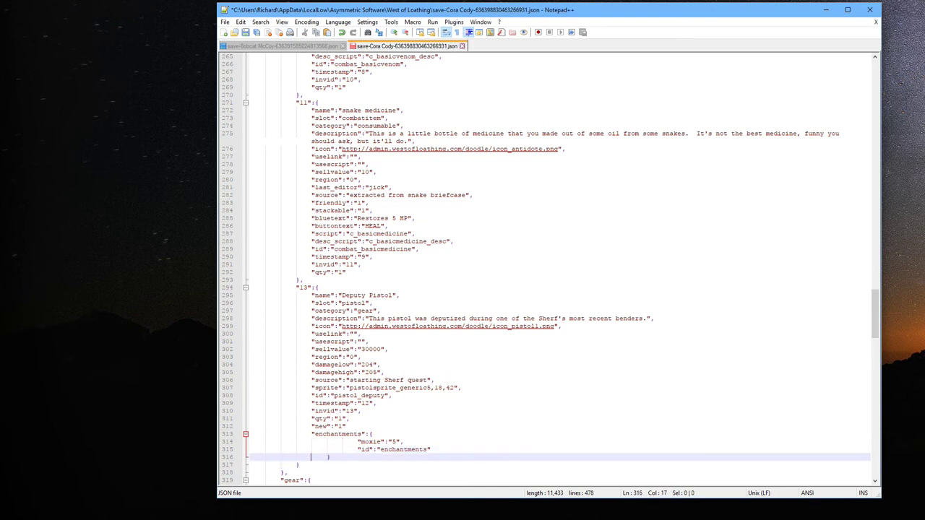
key(Delete)
key(Up)
key(Delete)
key(Delete)
key(Delete)
key(Up)
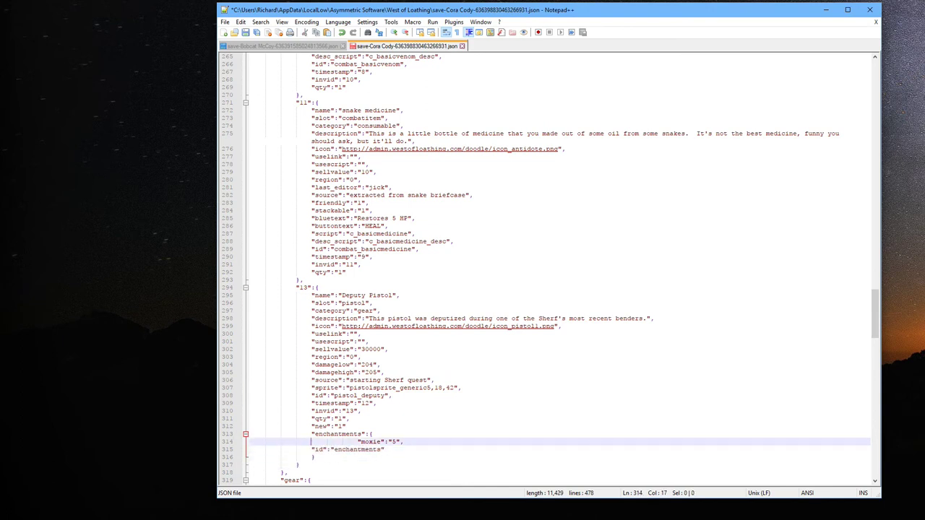
key(Delete)
key(Delete)
key(Delete)
- Replace the moxie value in the Deputy Pistol's enchantments with a three-digit number and save the file
key(BackSpace)
text(111)
key(ctrl+s)
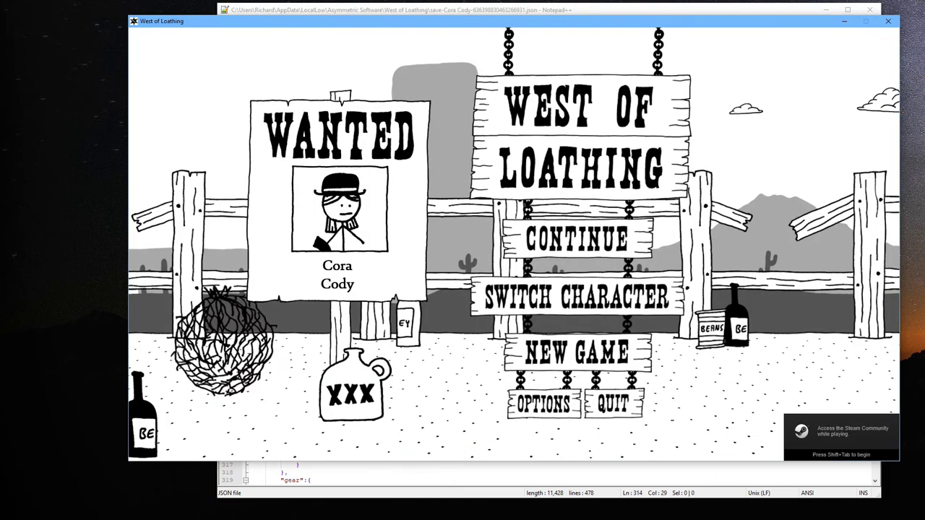
- Switch to West of Loathing, continue the saved game, and check the Deputy Pistol in the inventory and the stats on the character sheet
click(552, 232)
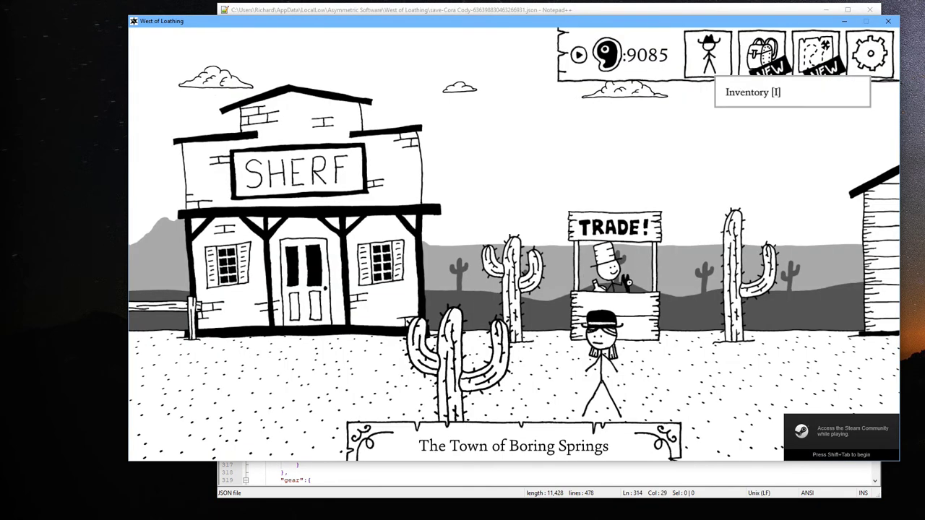
click(766, 51)
mouse_move(339, 115)
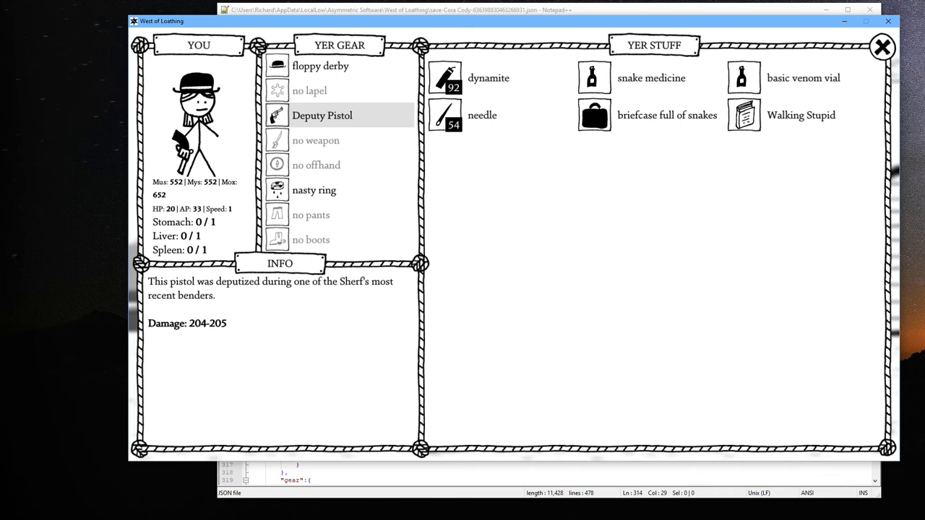
click(882, 47)
click(713, 52)
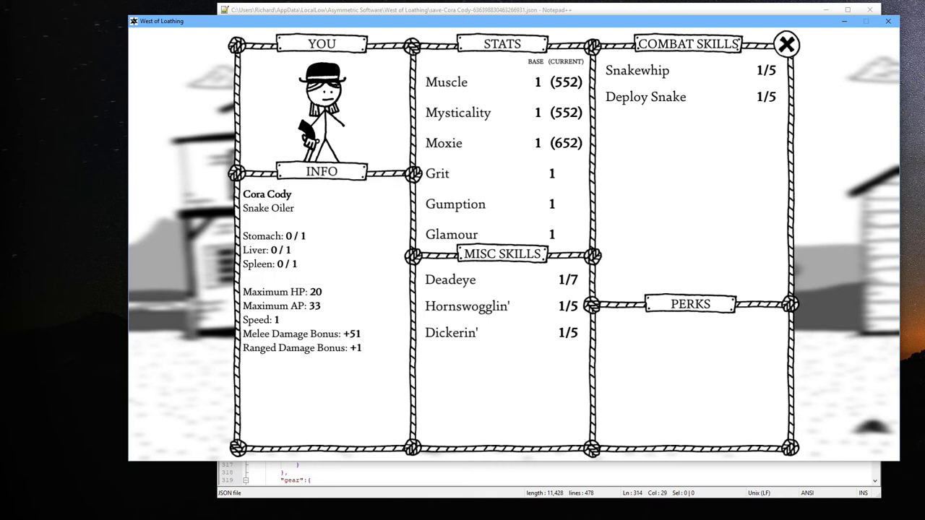
click(787, 44)
- Turn off Automatically Spend XP in the character options and review the unspent XP on the character sheet
click(871, 56)
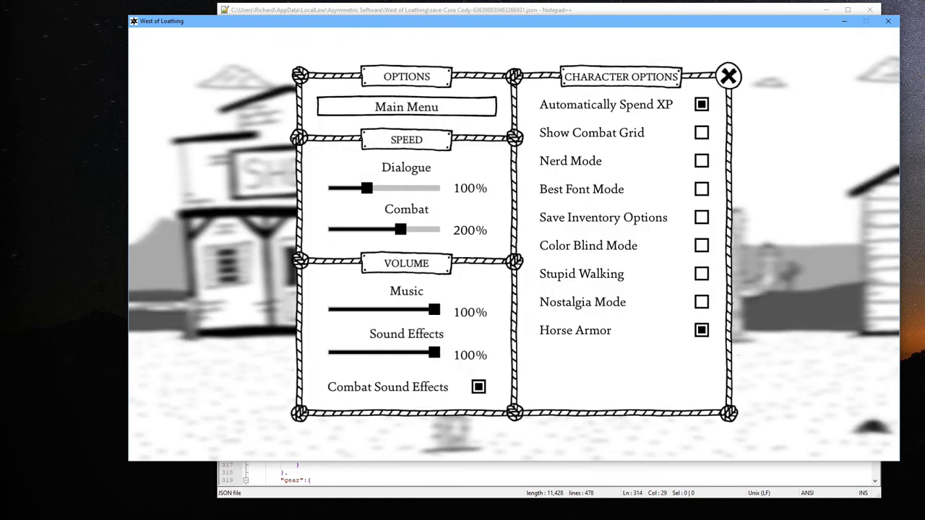
key(Escape)
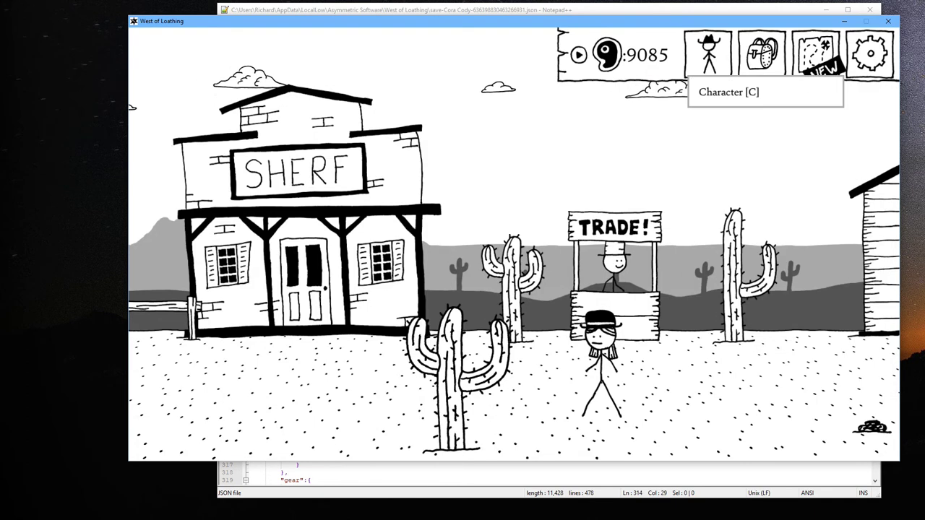
click(708, 51)
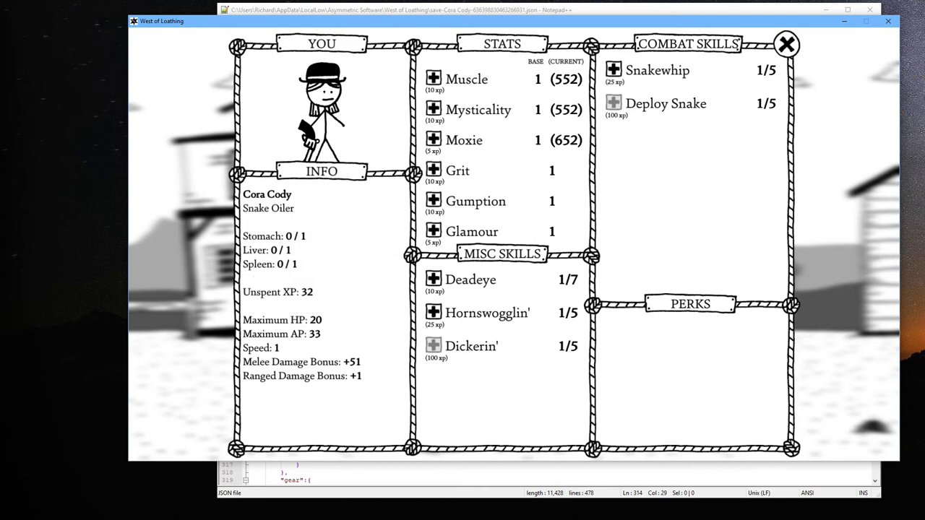
click(787, 45)
- Travel on the map from the Town of Boring Springs to the Fricker Gang's Hideout
key(Left)
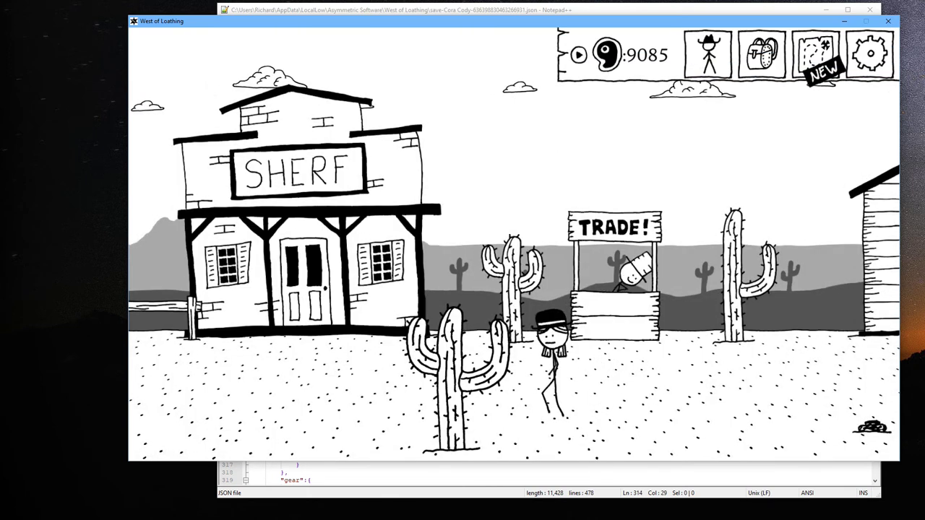
key(m)
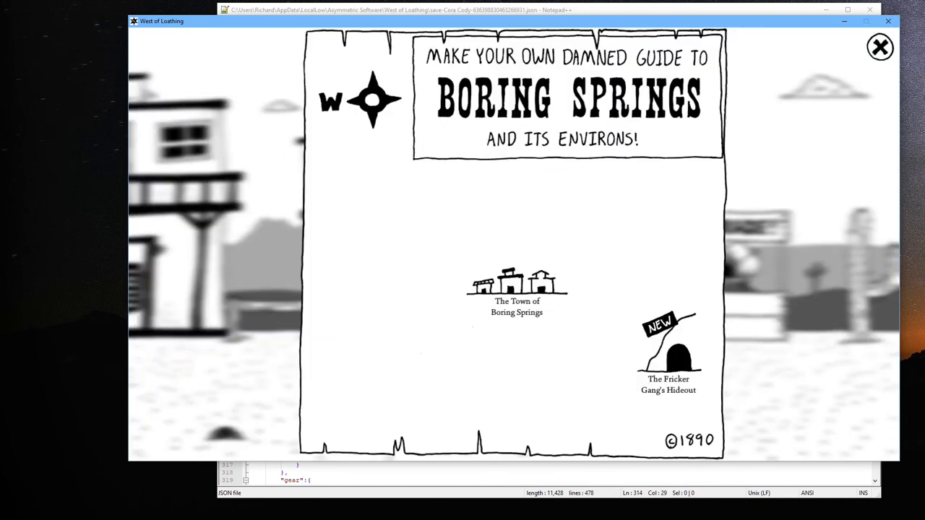
key(m)
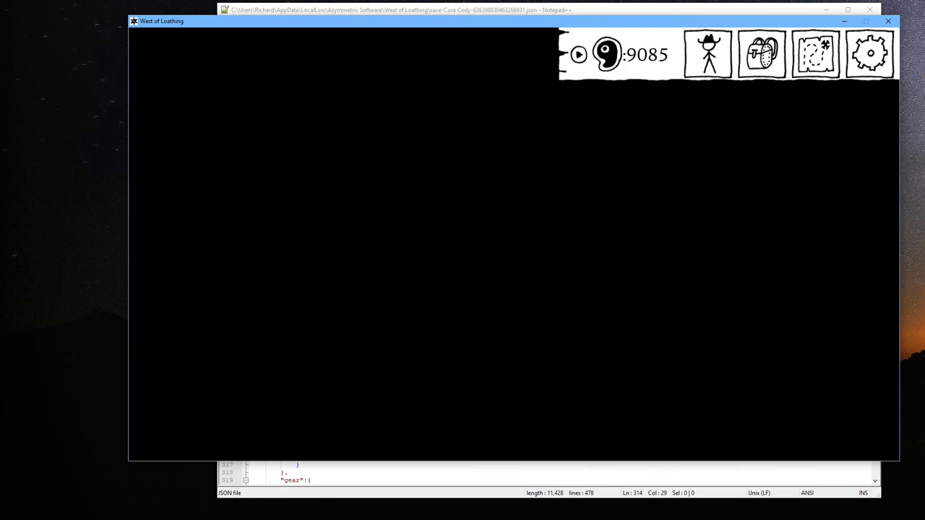
- Approach the napping lookout Thud Fricker and choose to shoot him, confirming with "Everybody dies. Pull the trigger."
key(Right)
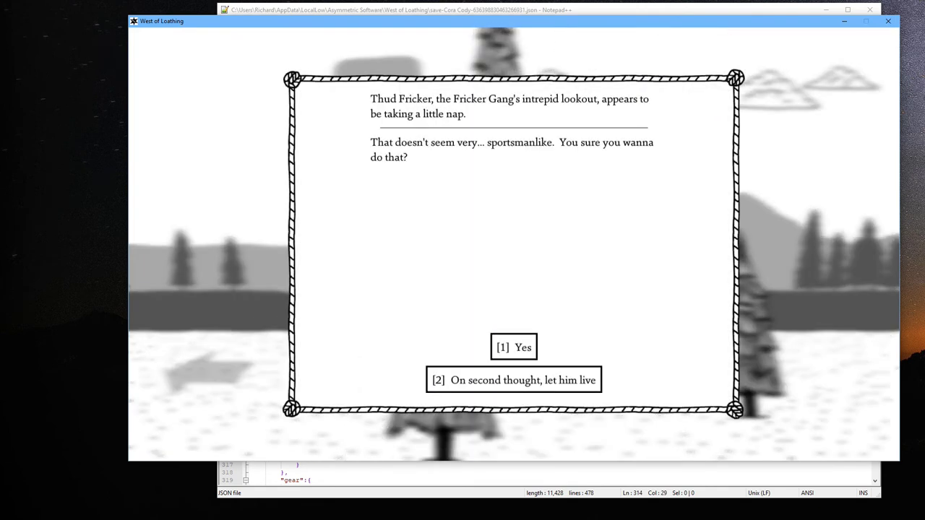
key(1)
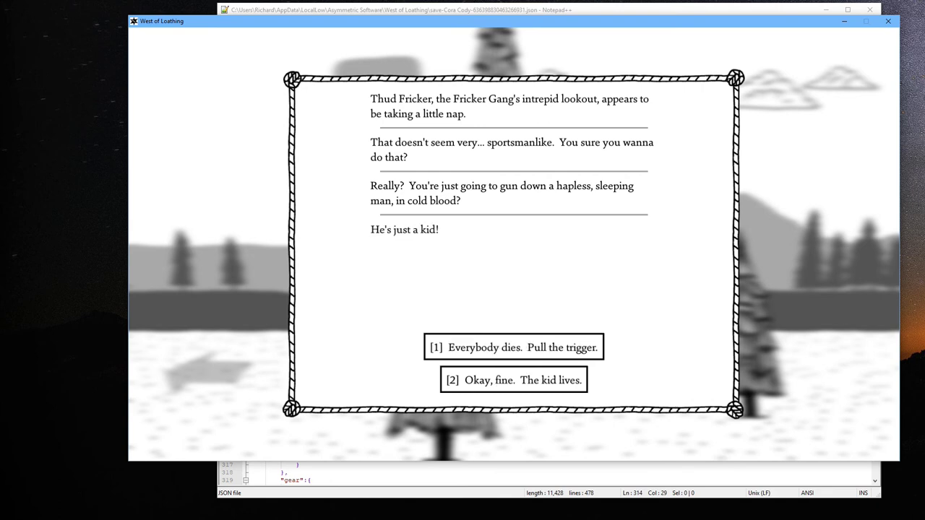
key(1)
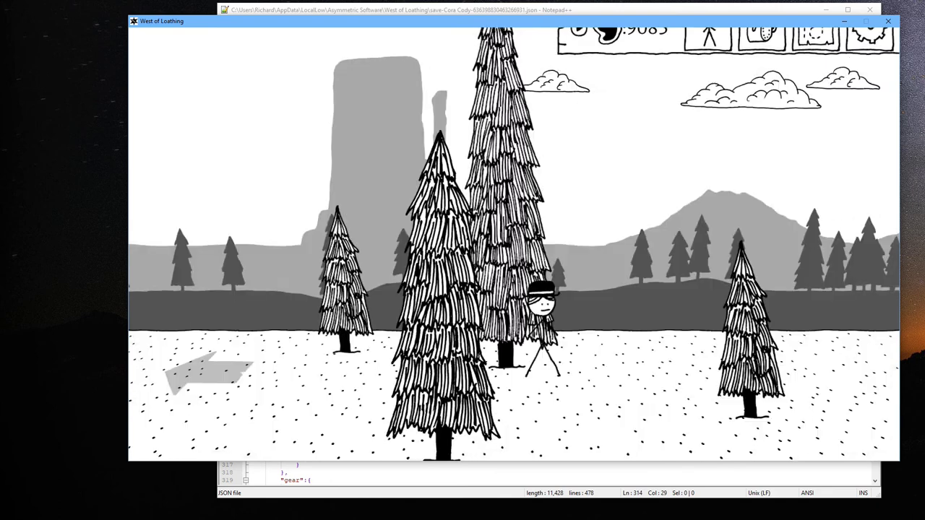
- Walk through the forest, loot the crate on the way, and enter the hideout's cave
key(Right)
key(Right)
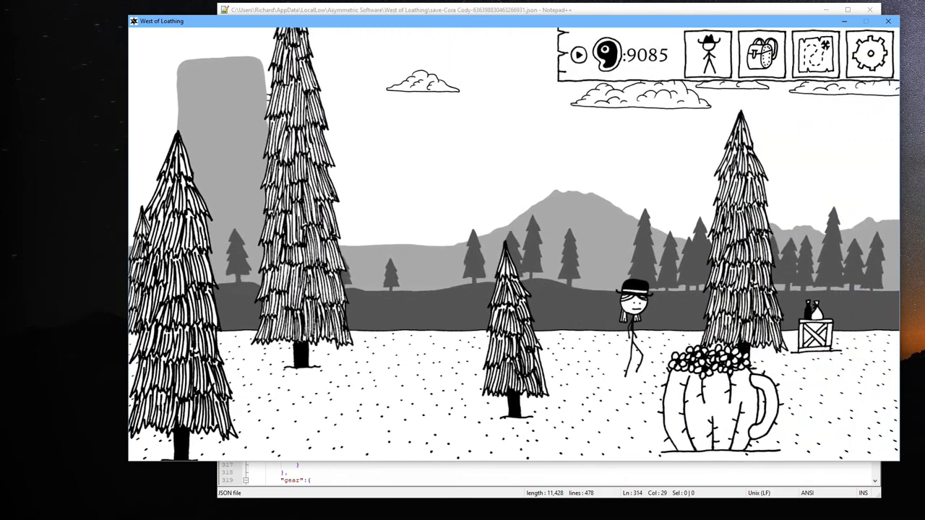
key(1)
key(Right)
key(Right)
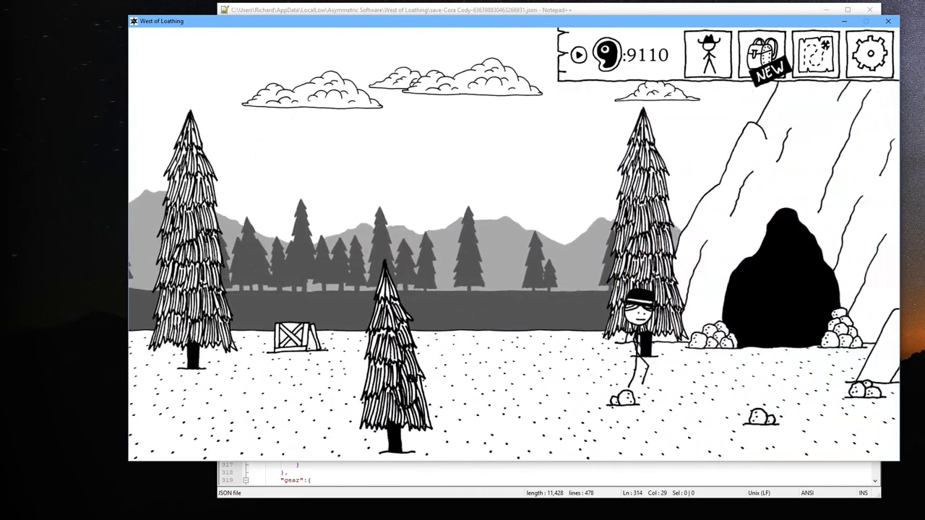
key(e)
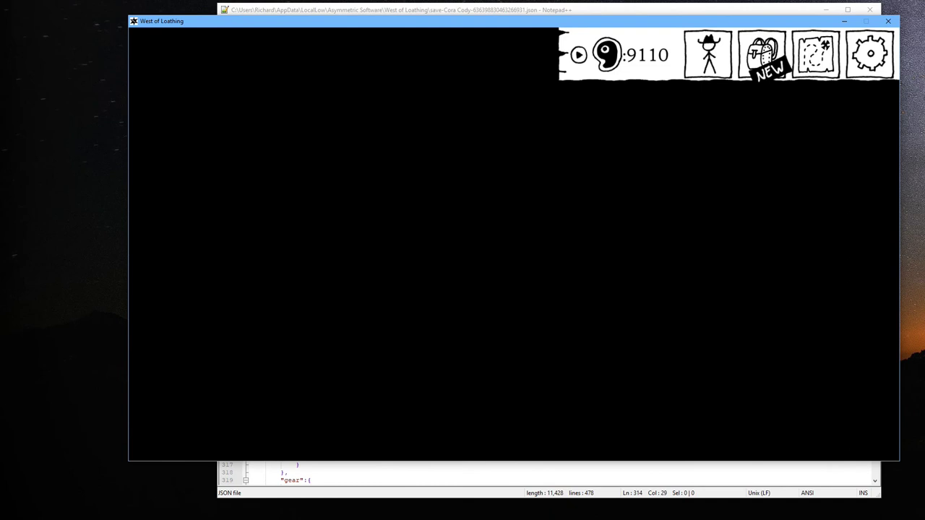
- Get the bar of soap from the Fricker boy dozing in the bathtub
key(Right)
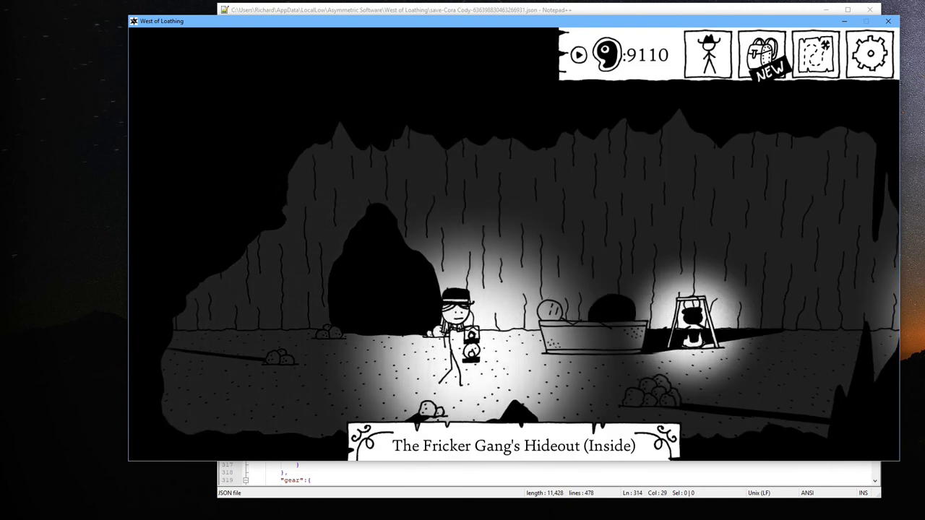
key(e)
key(3)
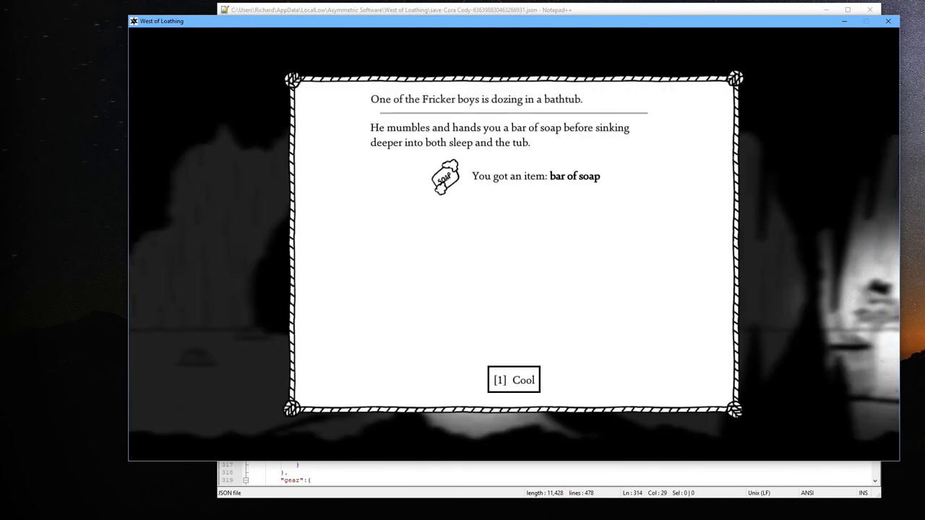
key(1)
- Return to the Fricker boy in the bathtub and choose to drown him
key(Left)
key(Right)
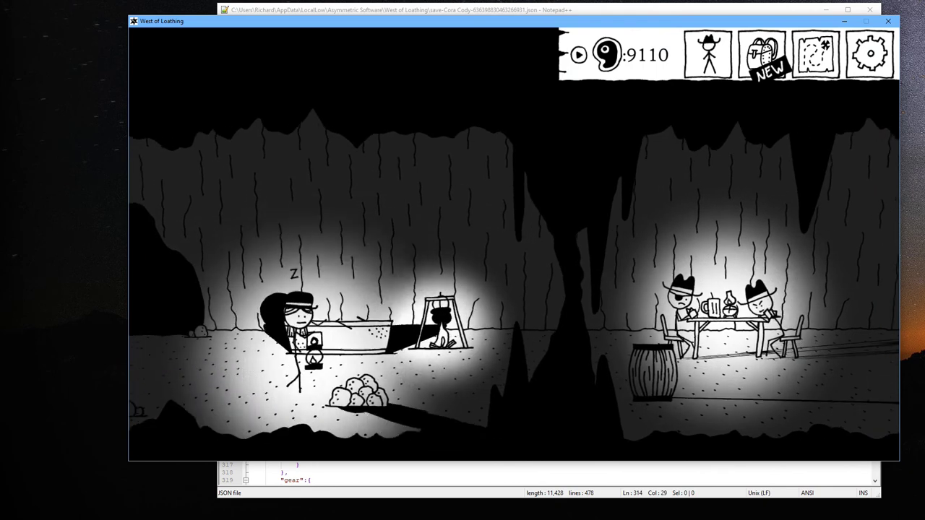
key(e)
key(1)
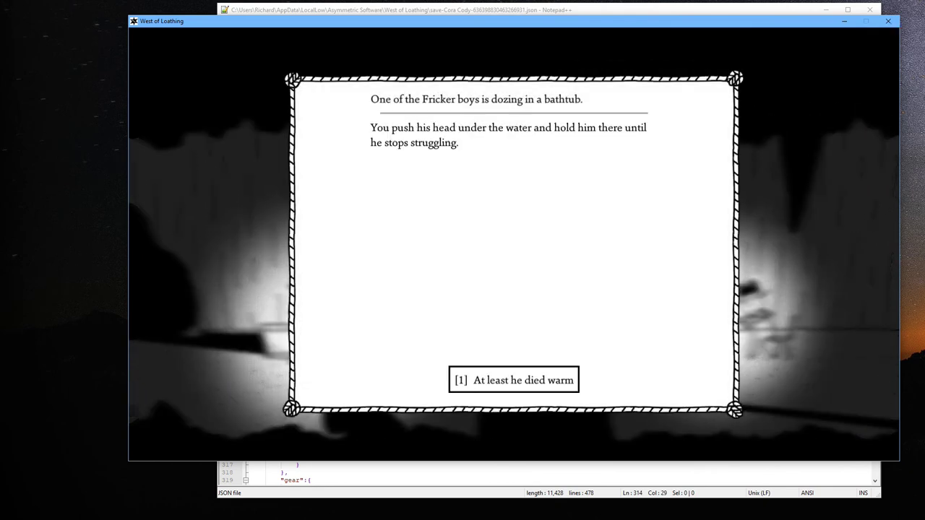
key(1)
- Approach the Fricker gang's poker table and choose to execute the one with the eyepatch, starting the fight with his brother
key(Right)
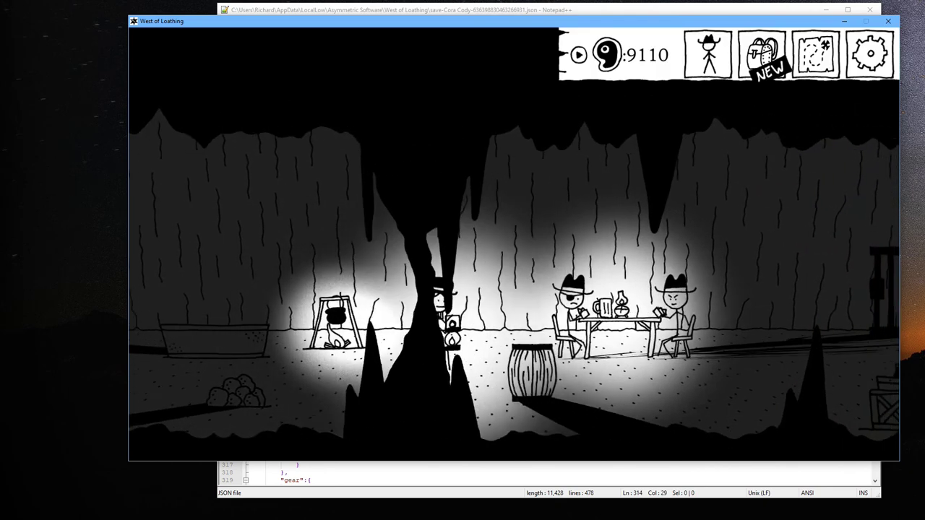
key(e)
key(1)
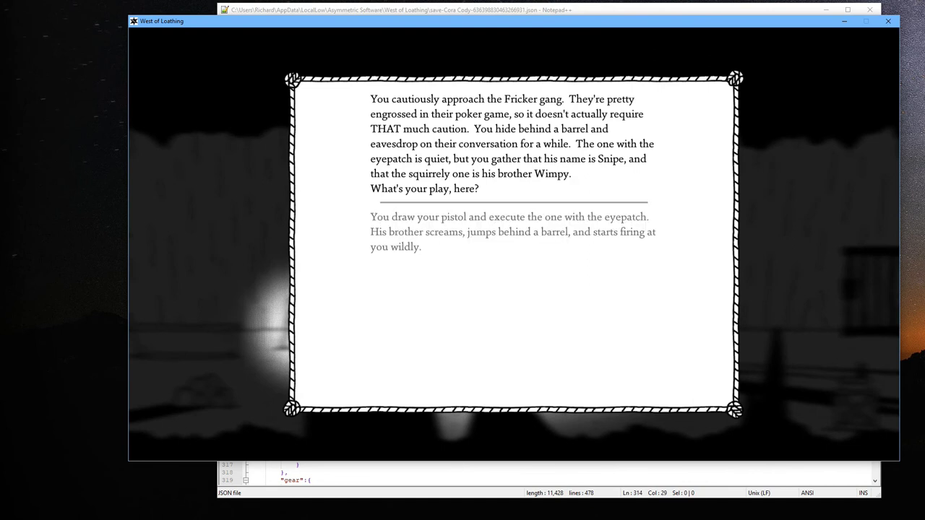
key(1)
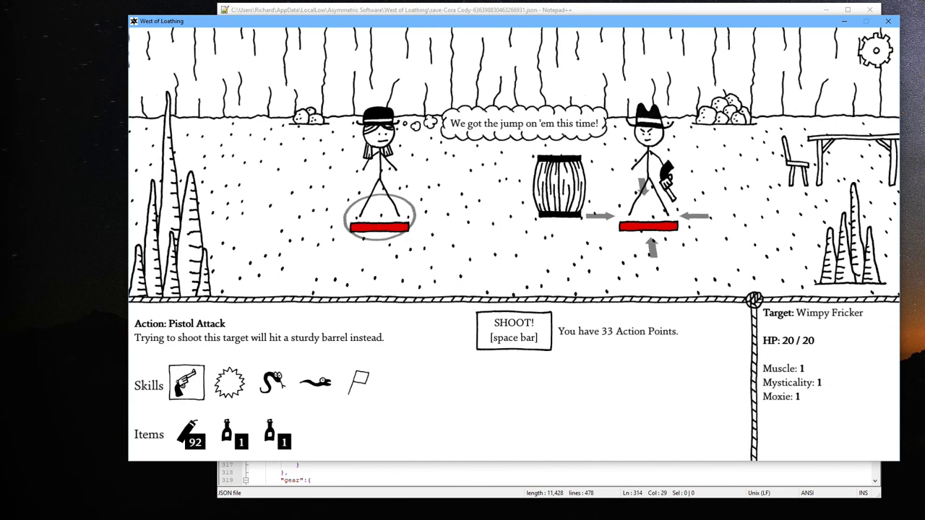
- Use Pistol Attack to destroy the sturdy barrel and defeat Wimpy Fricker, and dismiss the victory and XP screens
key(space)
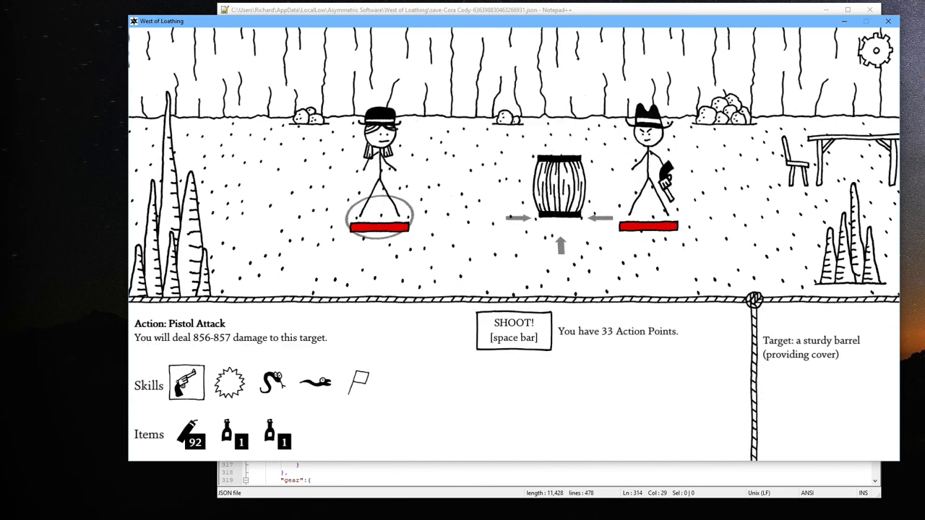
key(space)
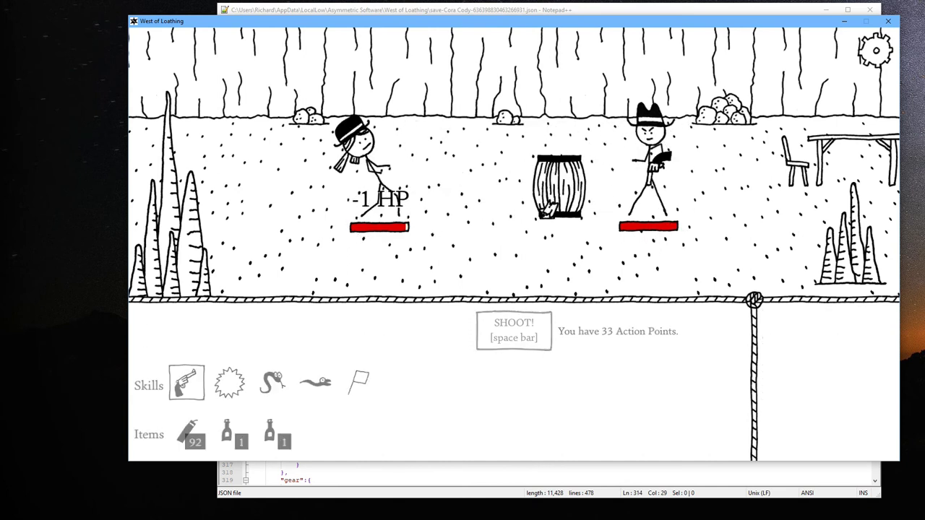
key(2)
key(space)
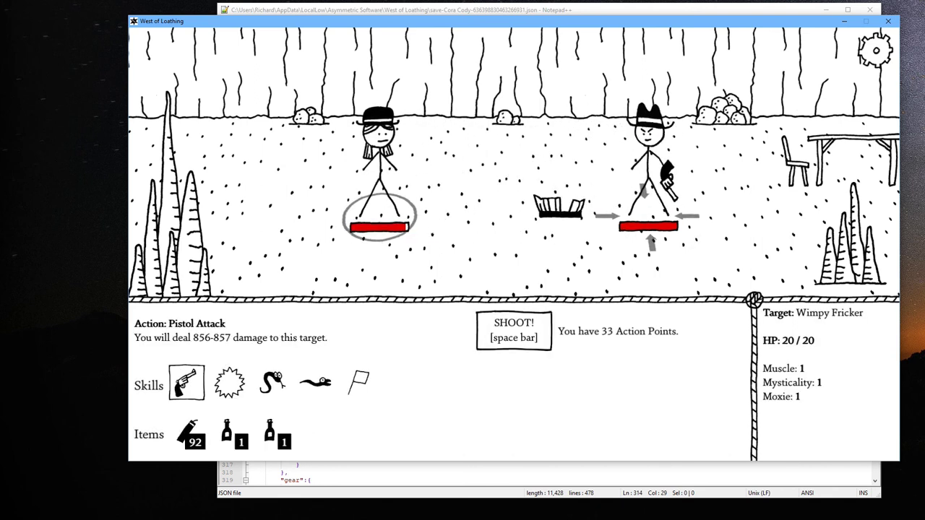
key(space)
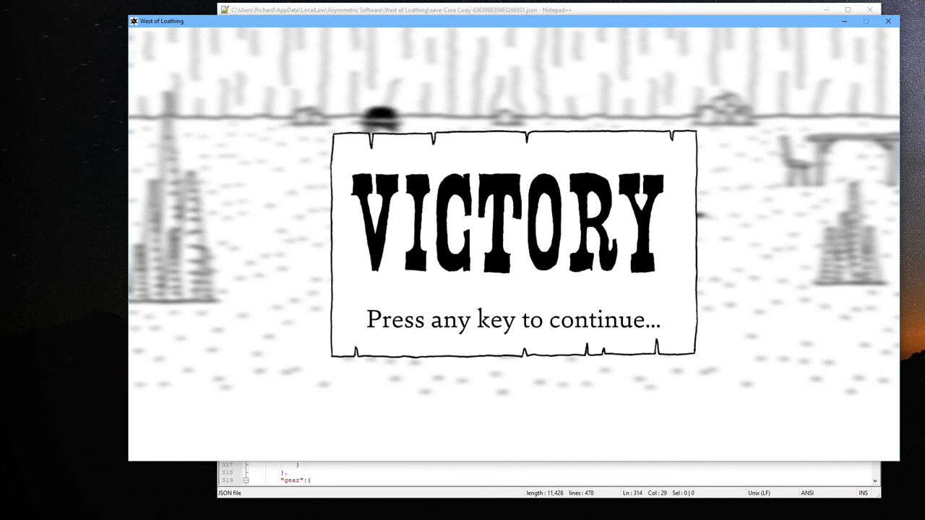
key(space)
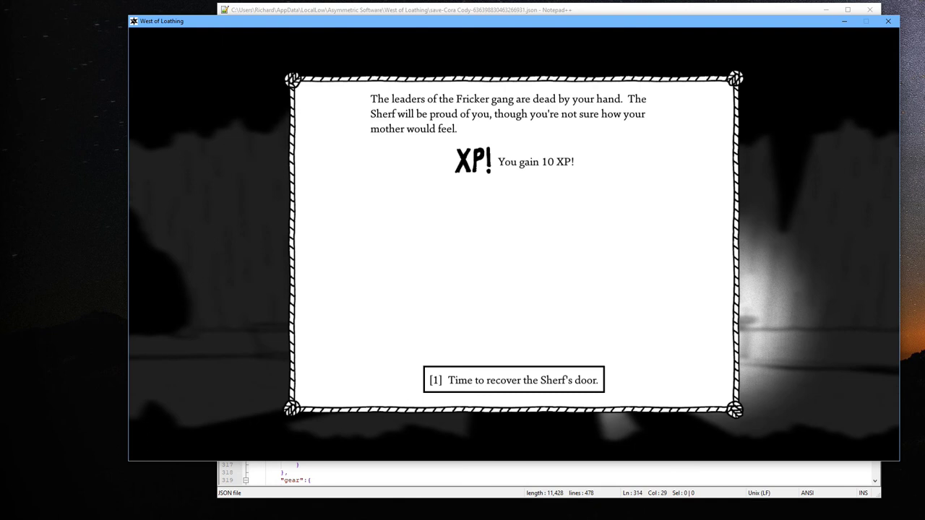
key(1)
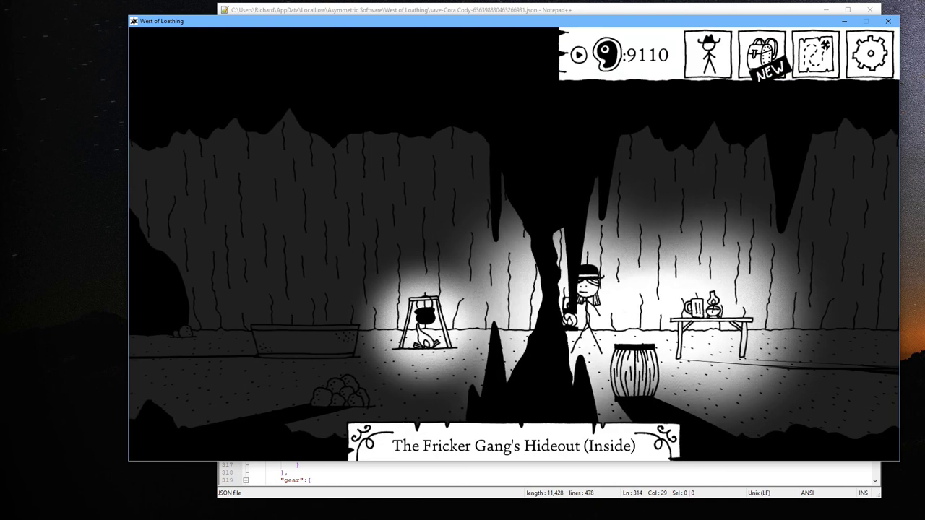
- Walk to the table in the Fricker gang's hideout and grab the mug
key(d)
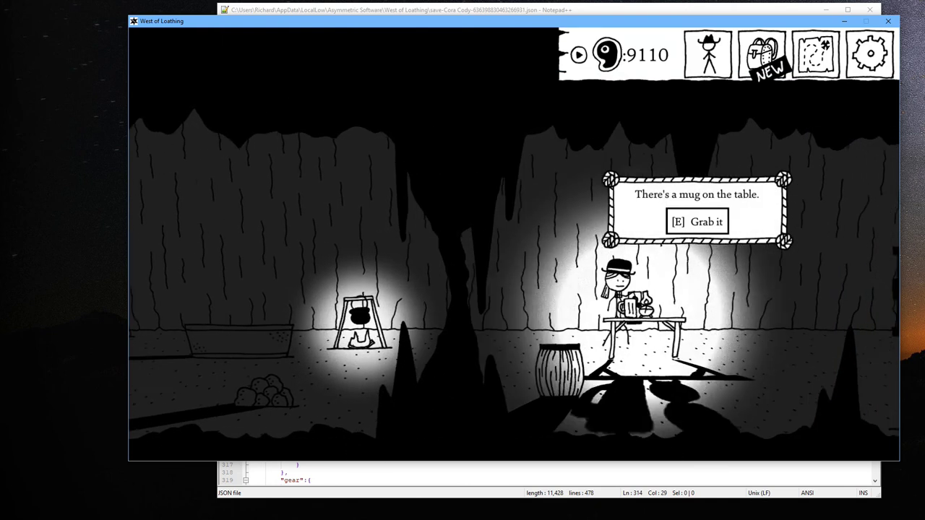
key(e)
key(d)
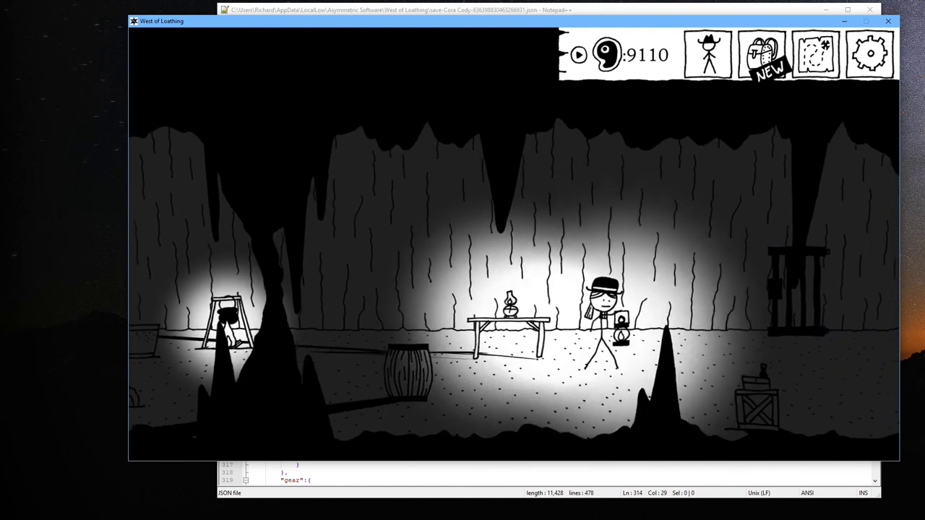
- Loot the crate at the far end of the cave and take the Sherf's cell door
key(e)
key(d)
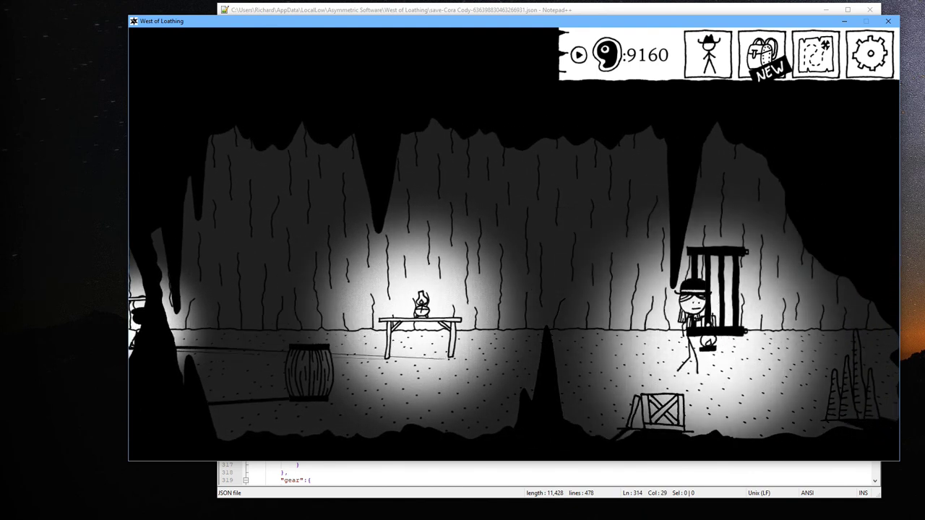
key(e)
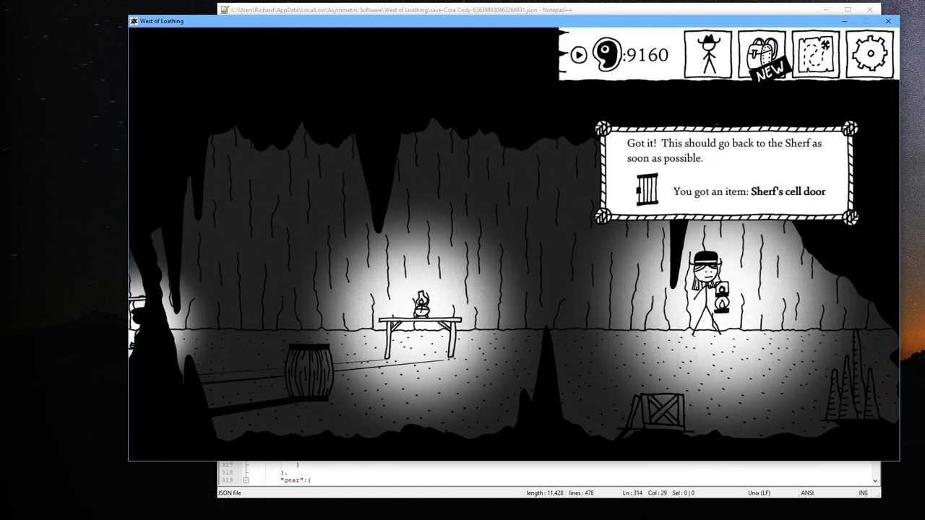
- Walk back through the hideout, past the table, campfire and bathtub, to the dark cave opening
key(a)
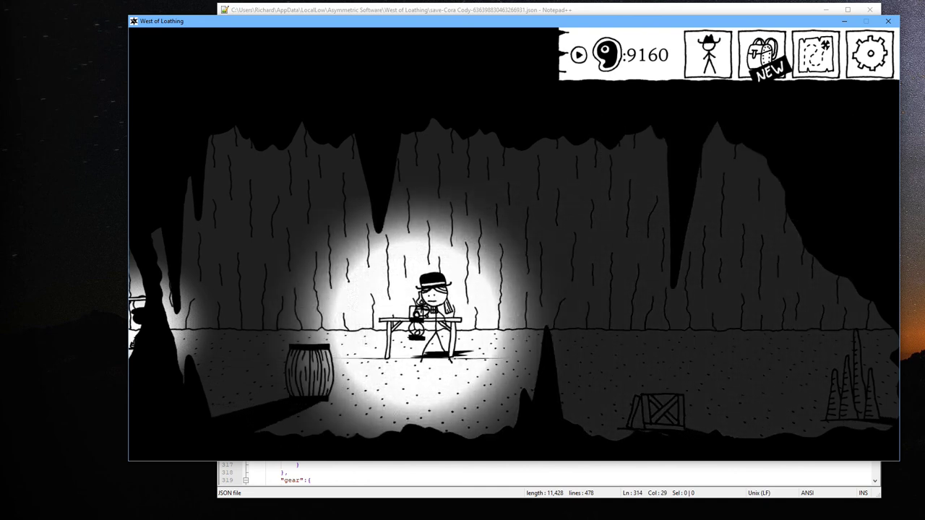
key(a)
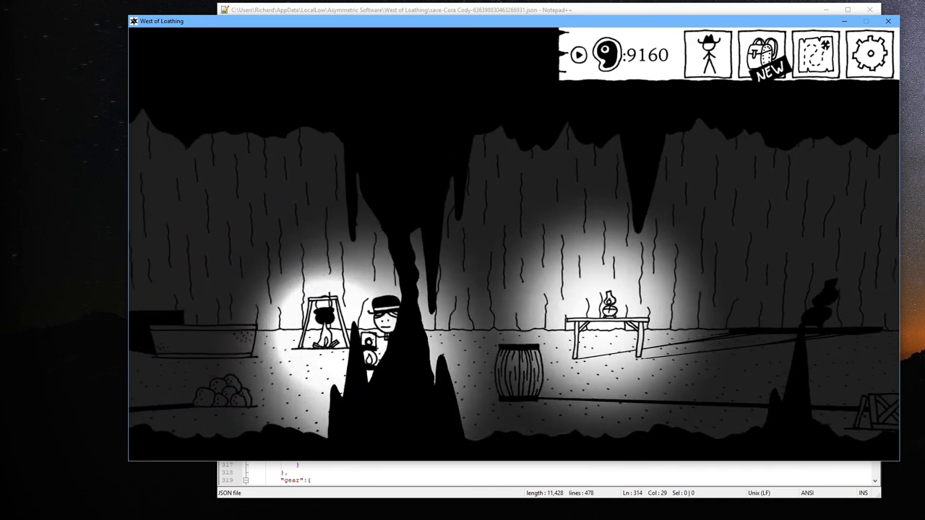
key(a)
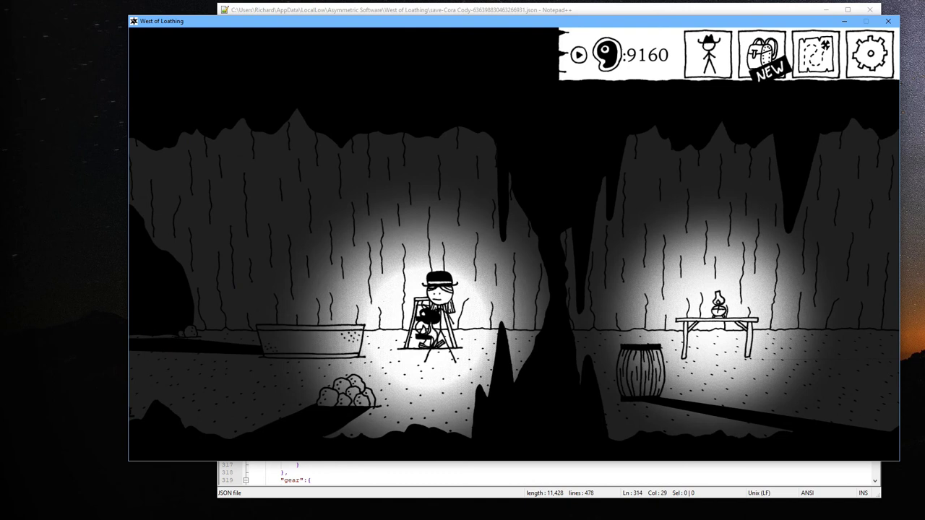
key(a)
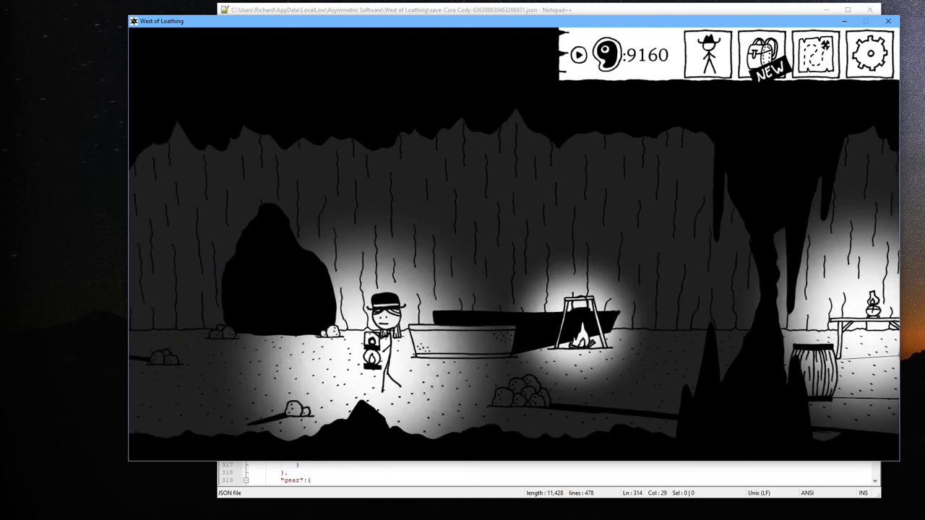
key(a)
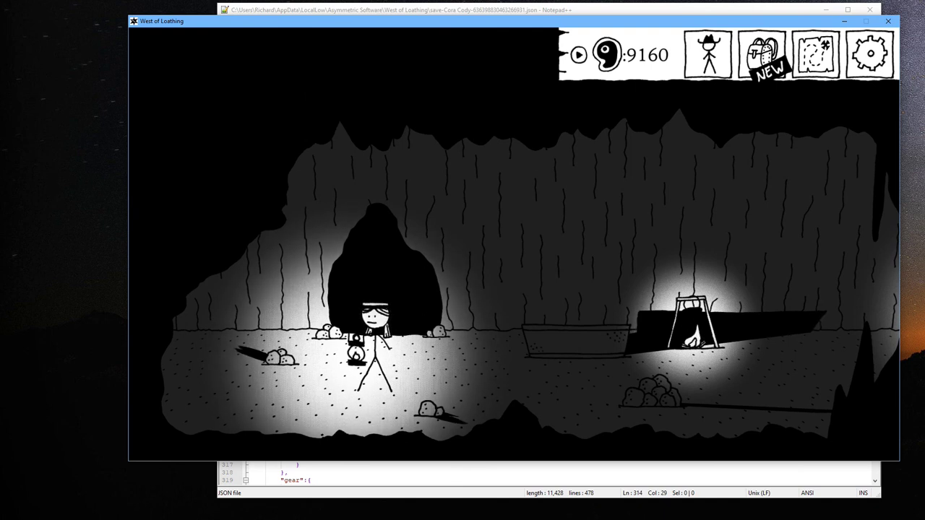
key(a)
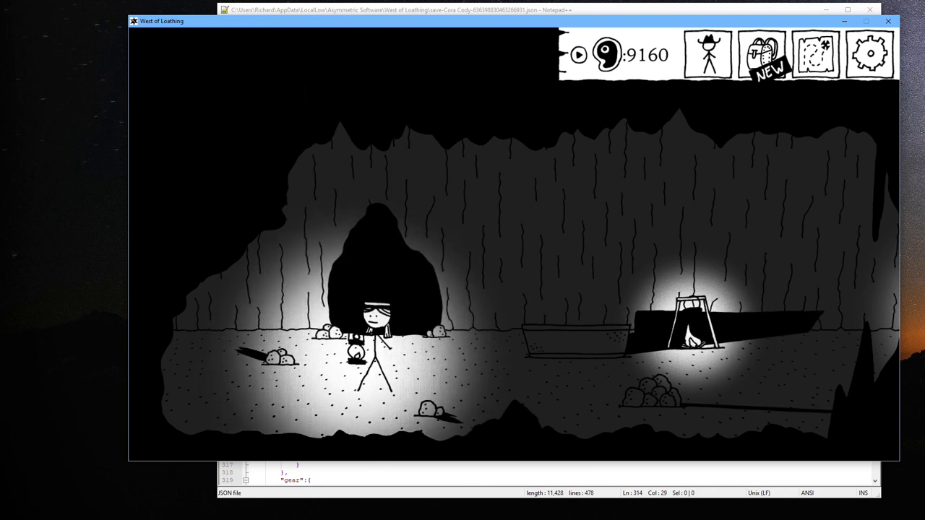
key(d)
key(space)
key(a)
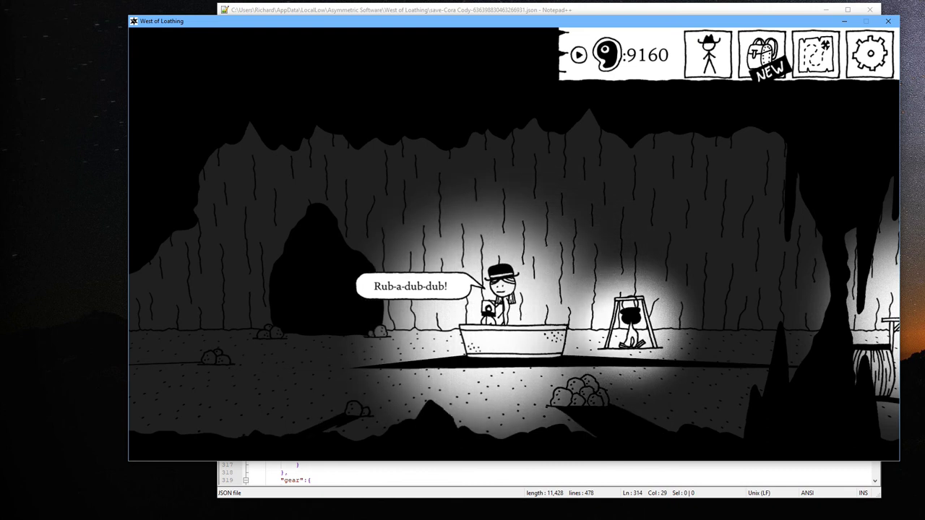
key(a)
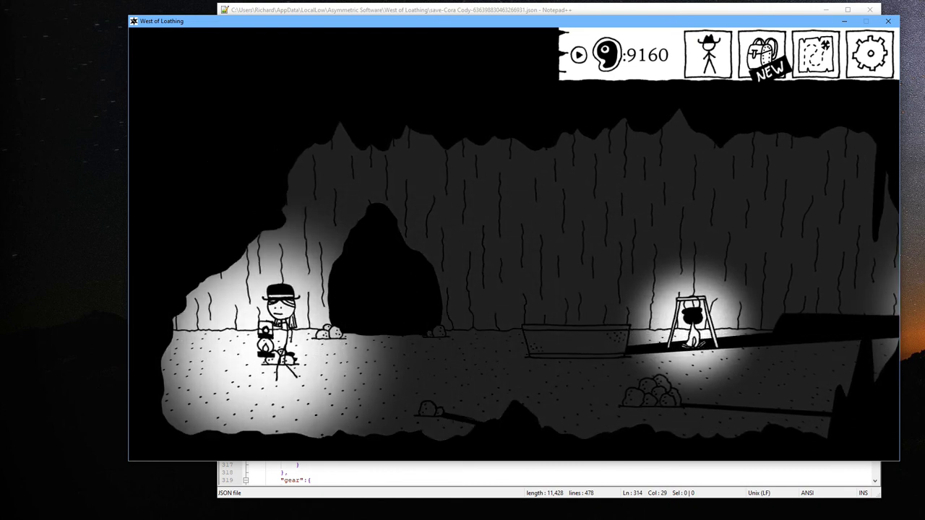
key(s)
key(w)
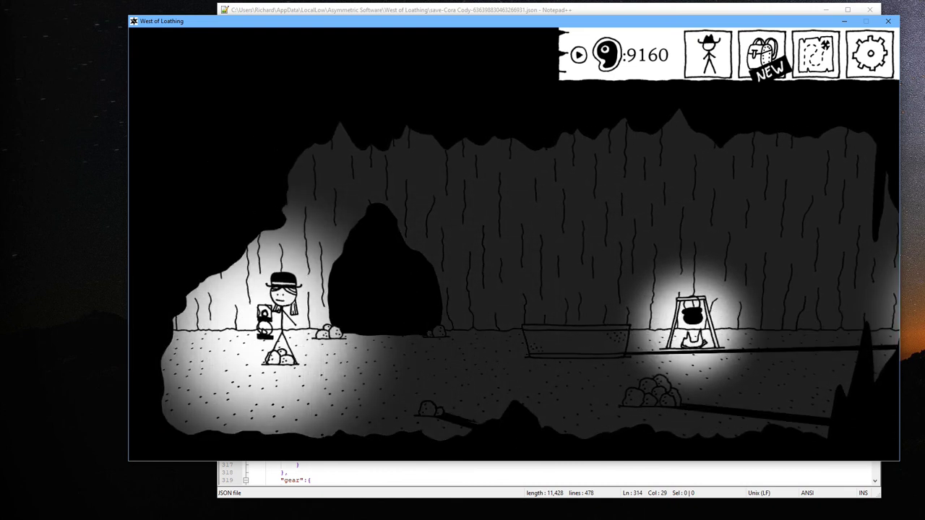
key(s)
key(d)
key(d)
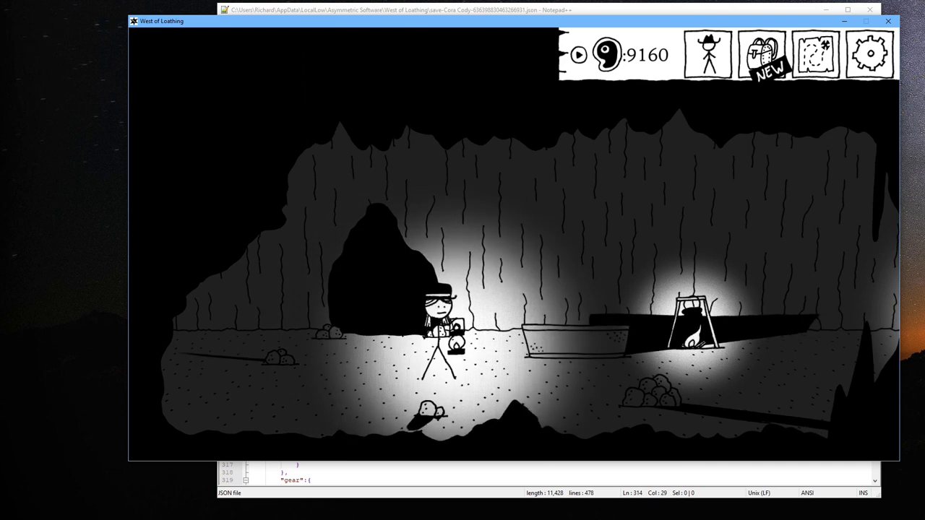
key(w)
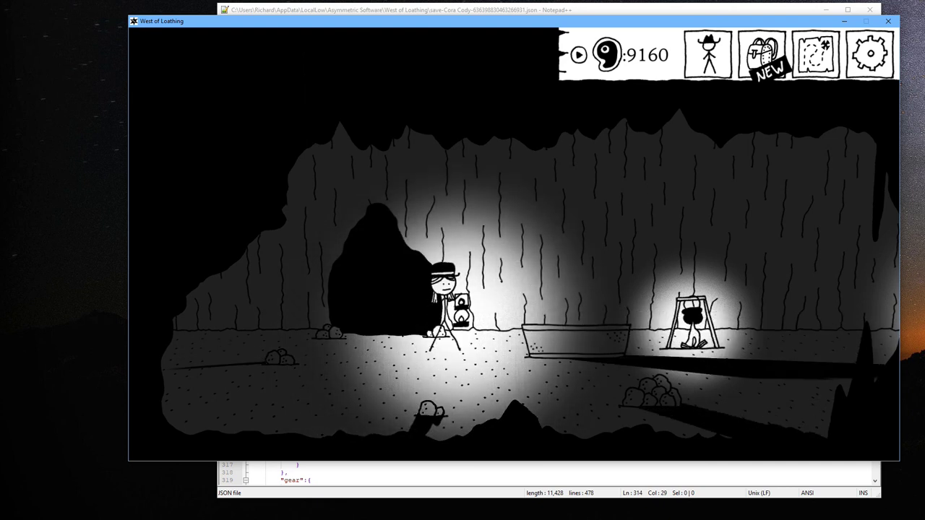
key(d)
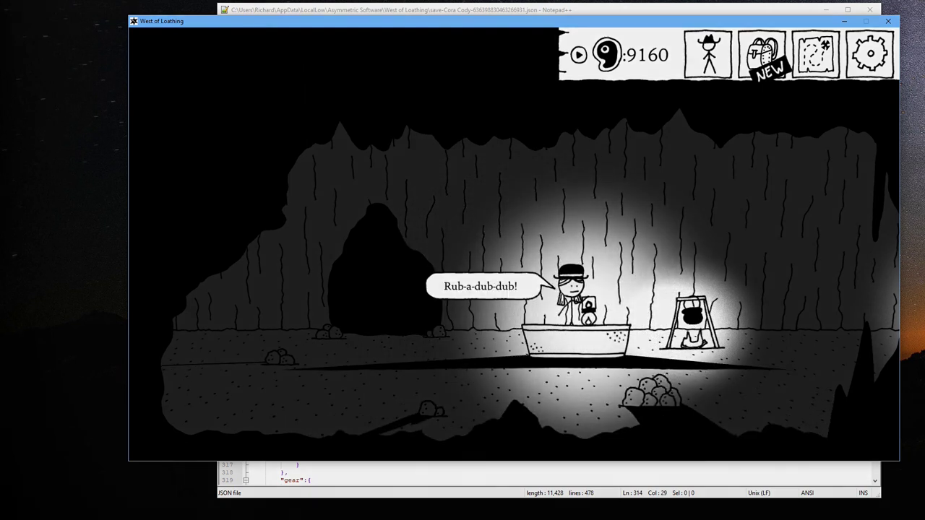